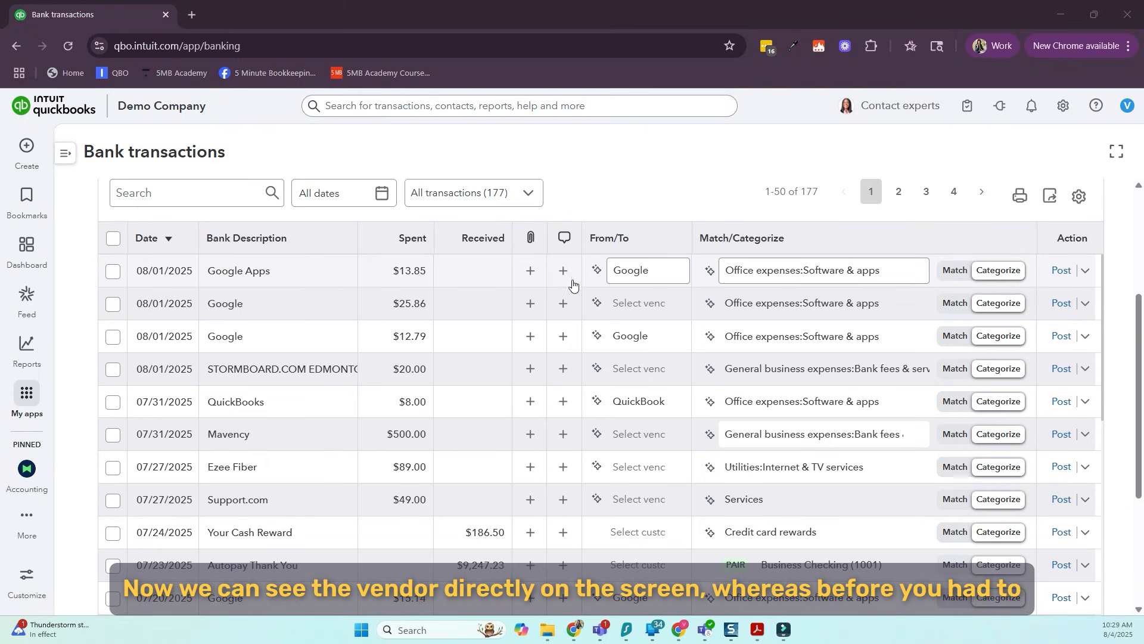
Inspect the expanded details and the AI category suggestion of the $13.85 Google Apps transaction, closing both when done
click(488, 280)
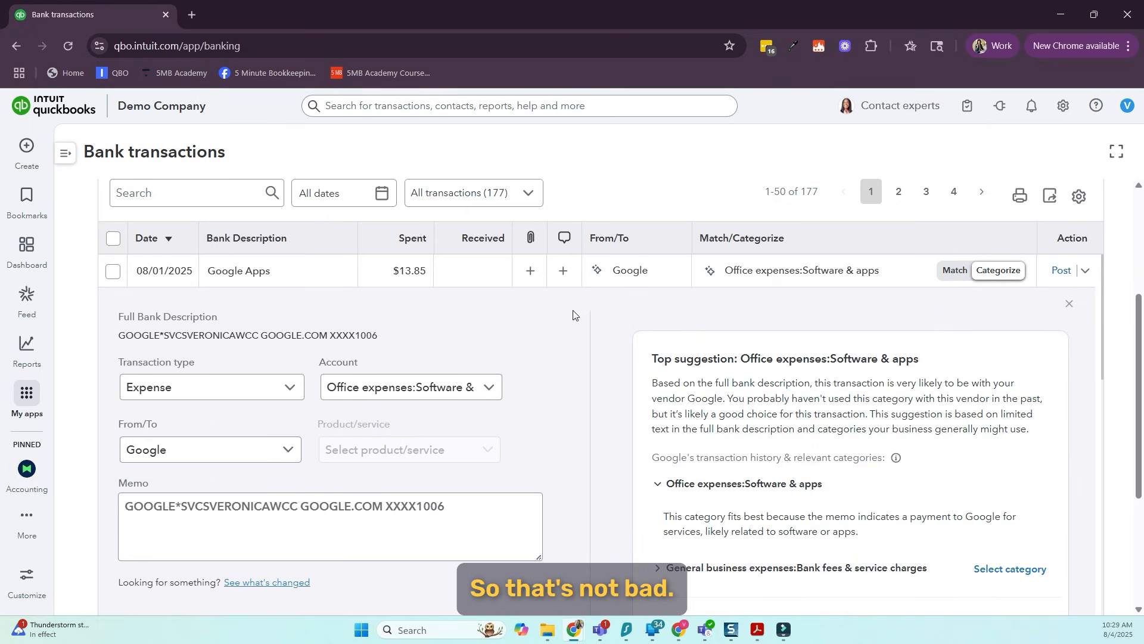
click(564, 285)
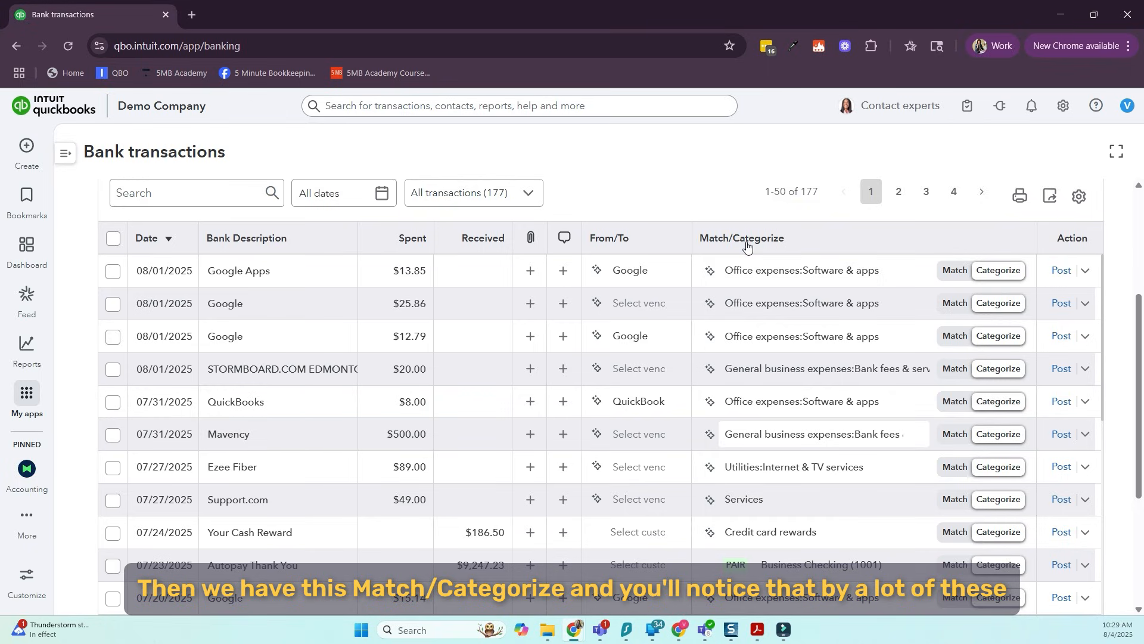
click(710, 275)
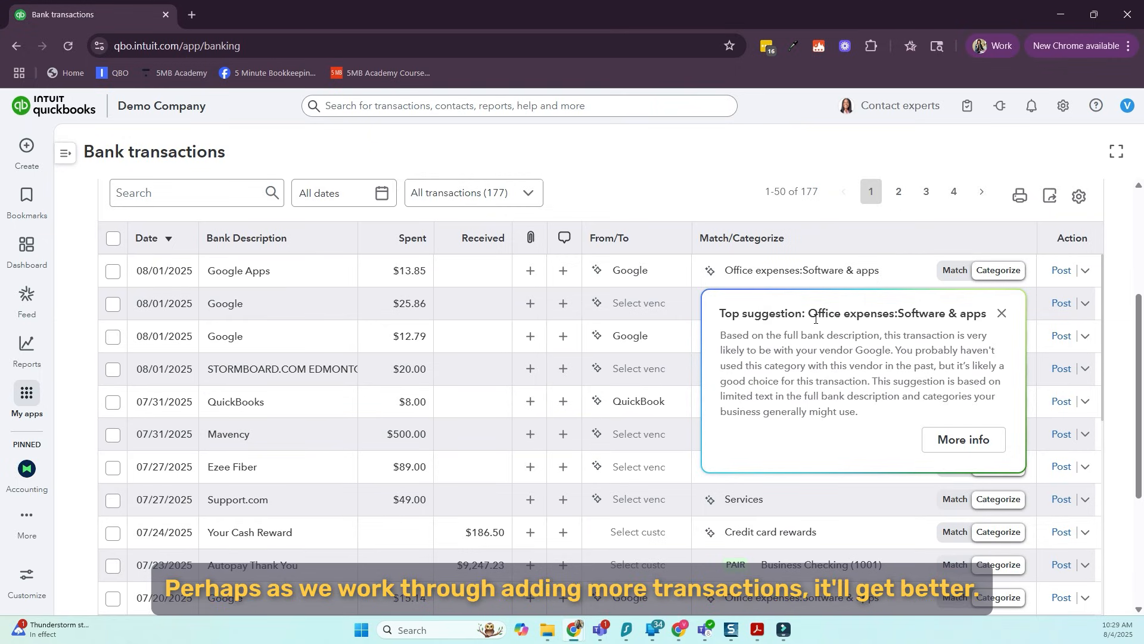
click(1004, 316)
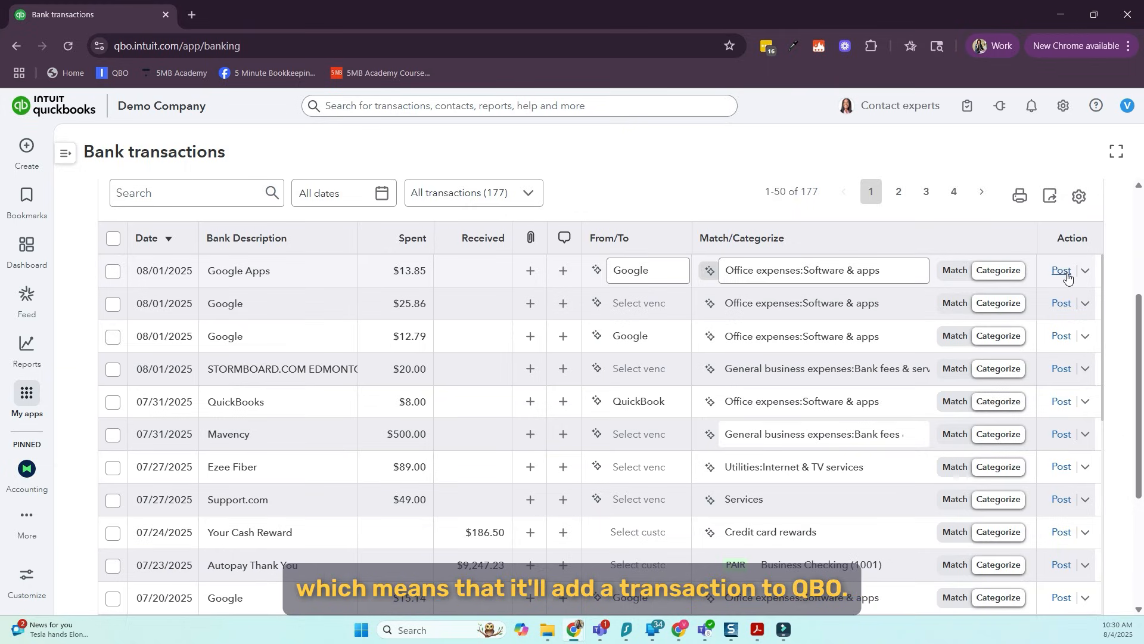
Sort the bank transactions by date, oldest first, and choose Google as the vendor for the $12.79 Gsuite My Mbcc expense
click(168, 241)
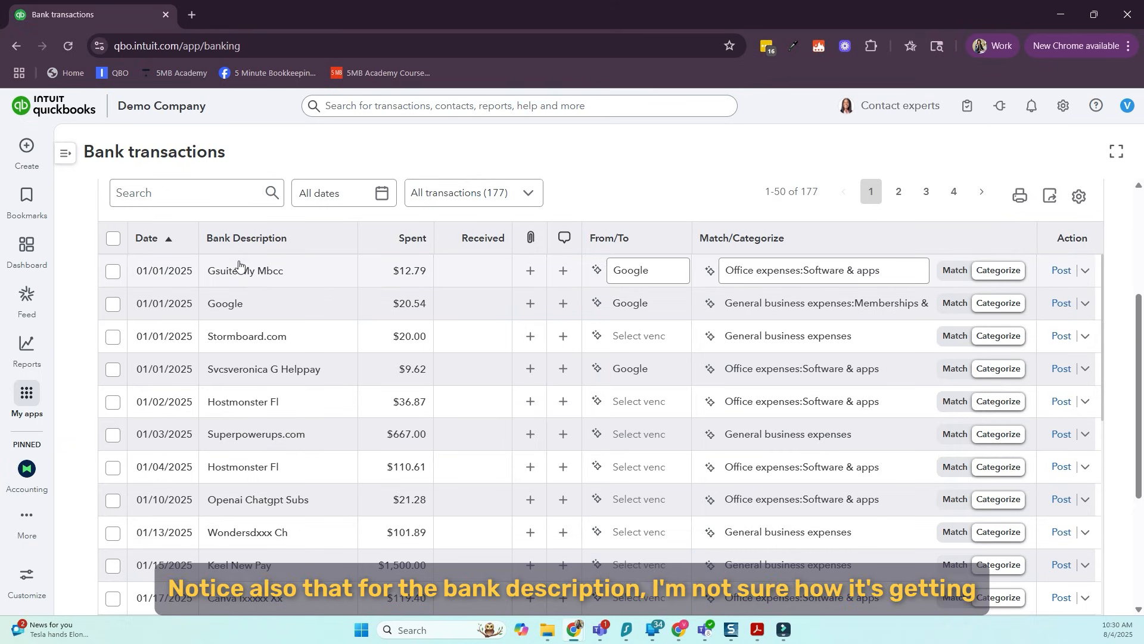
mouse_move(238, 269)
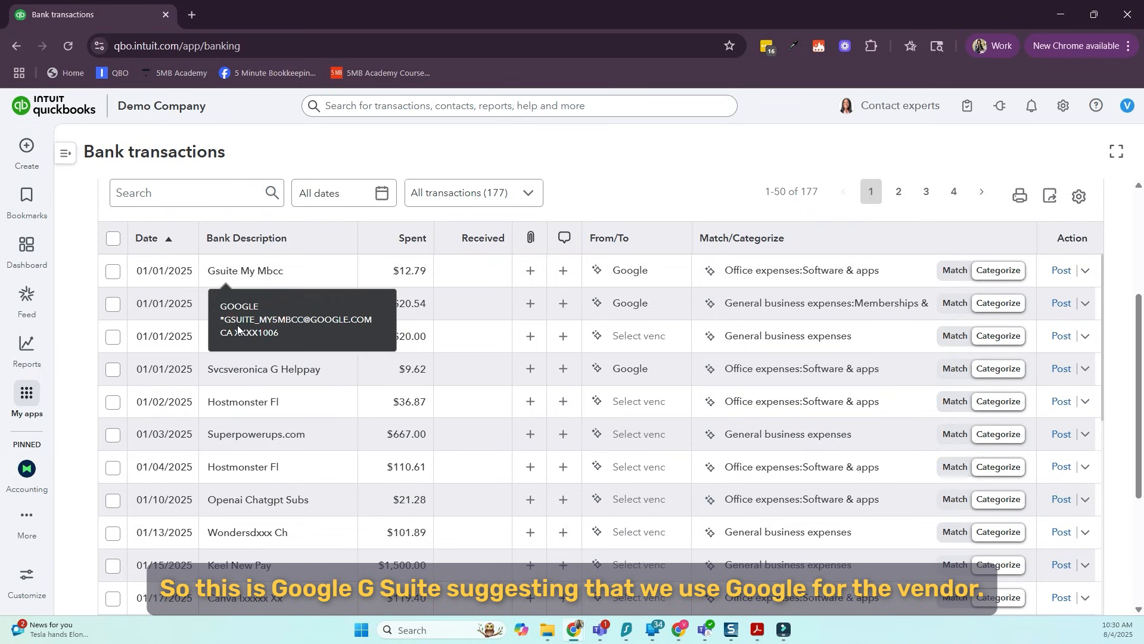
click(653, 272)
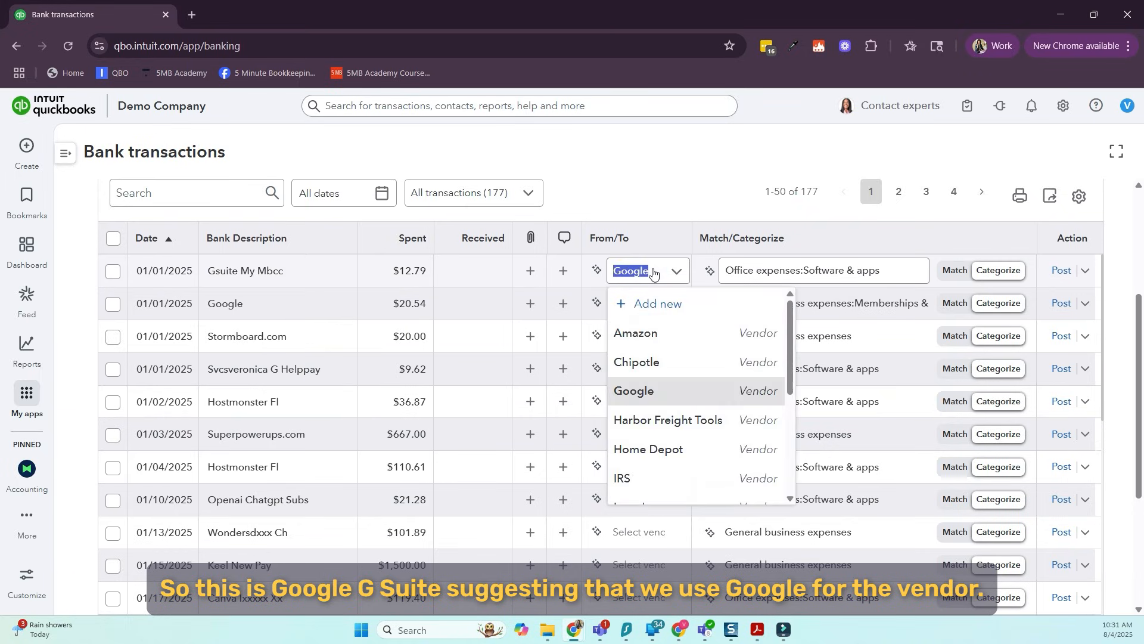
click(634, 392)
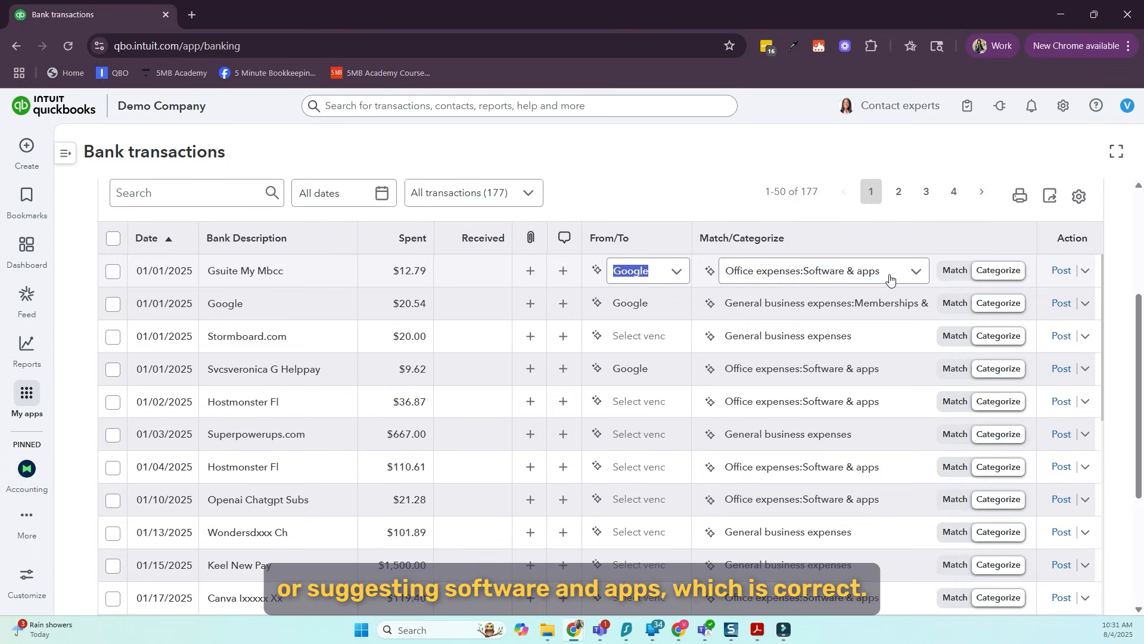
click(464, 275)
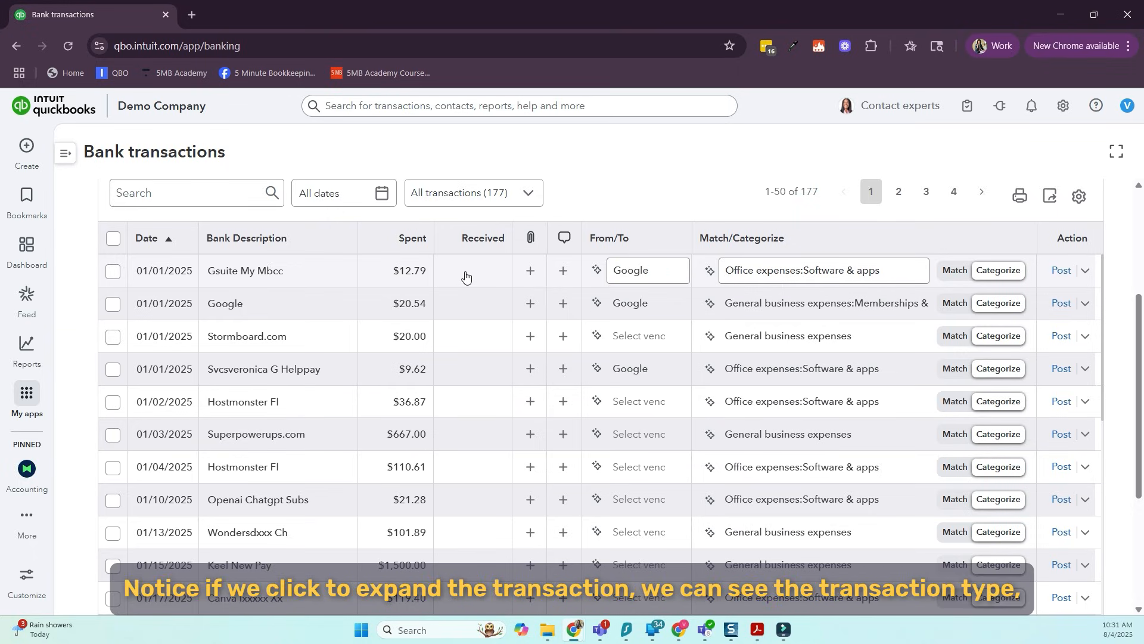
Expand the Gsuite My Mbcc expense to review its details and category suggestion, and post it
click(463, 275)
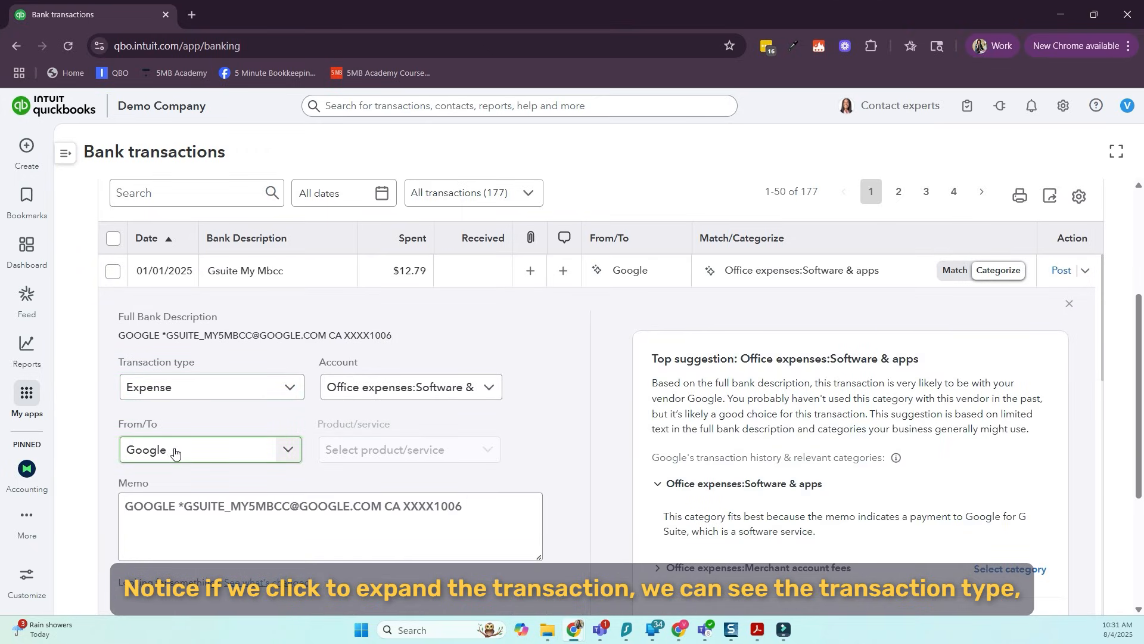
click(148, 508)
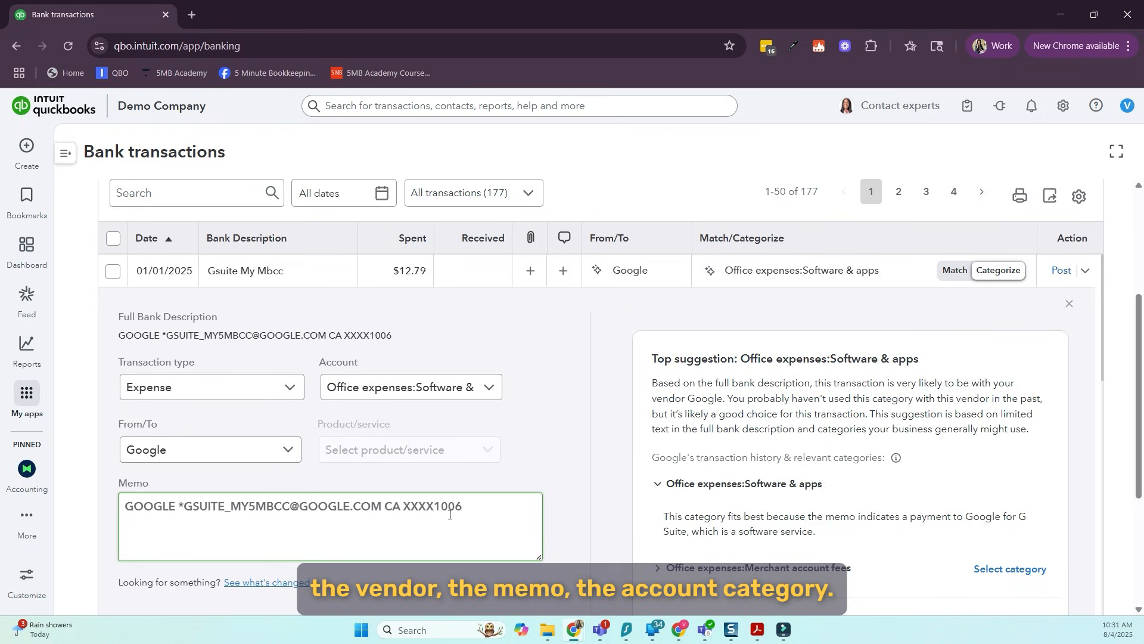
click(342, 393)
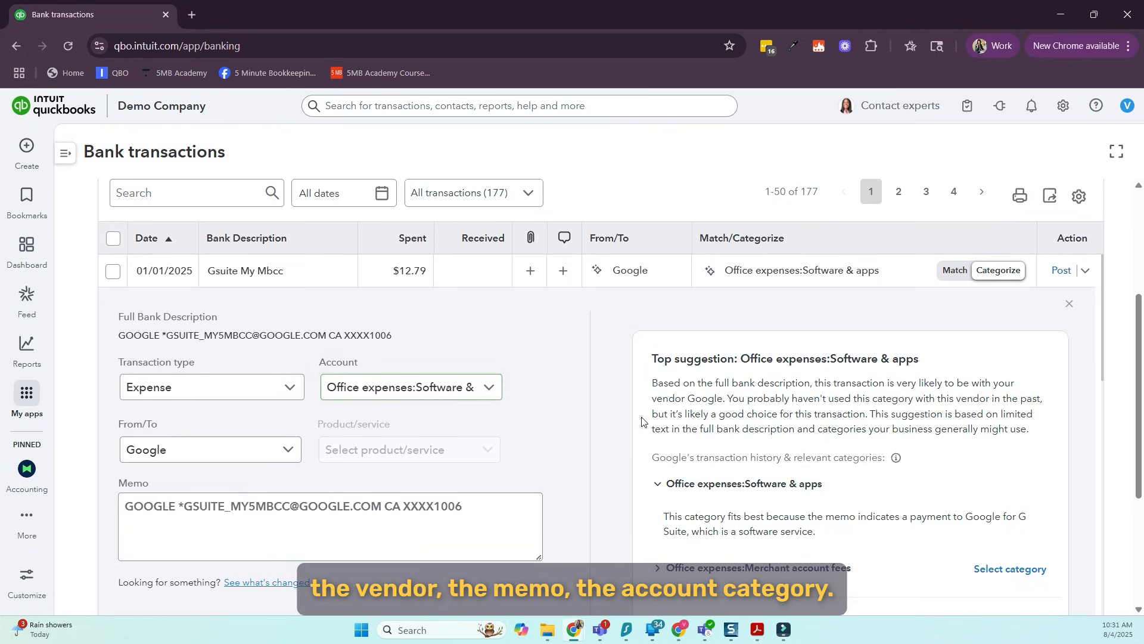
scroll(672, 322, down, 1)
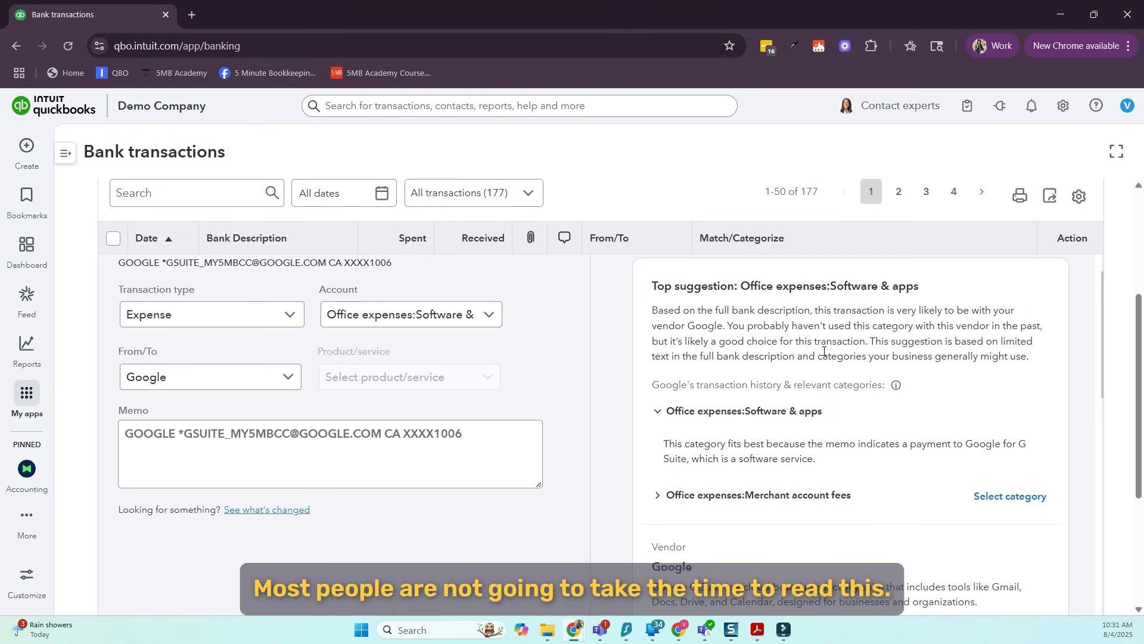
mouse_move(894, 387)
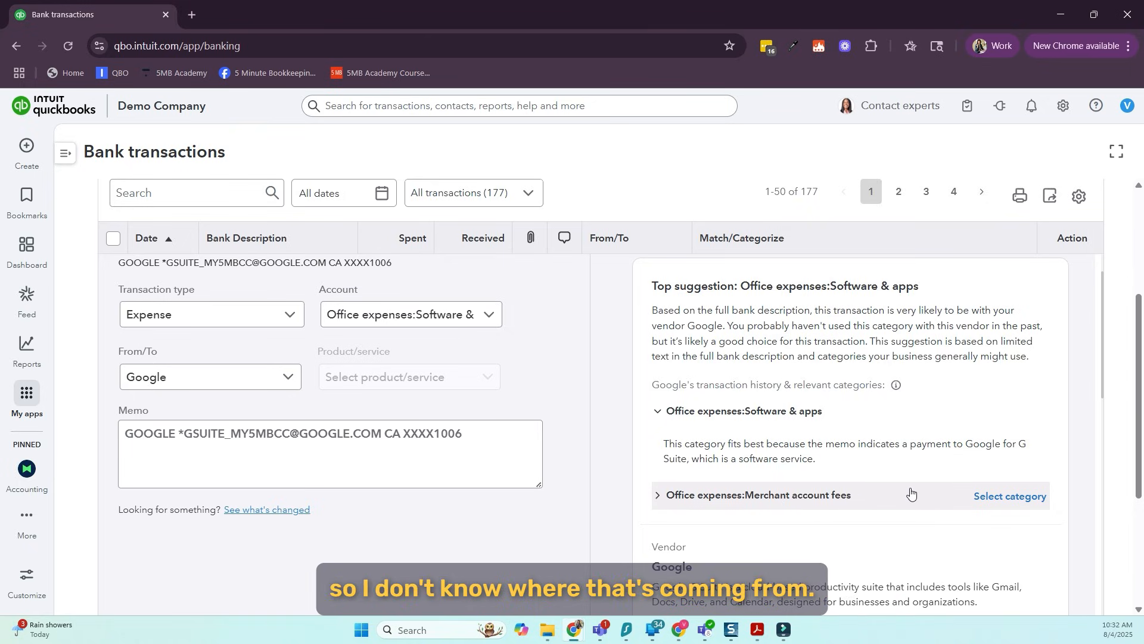
scroll(911, 493, up, 2)
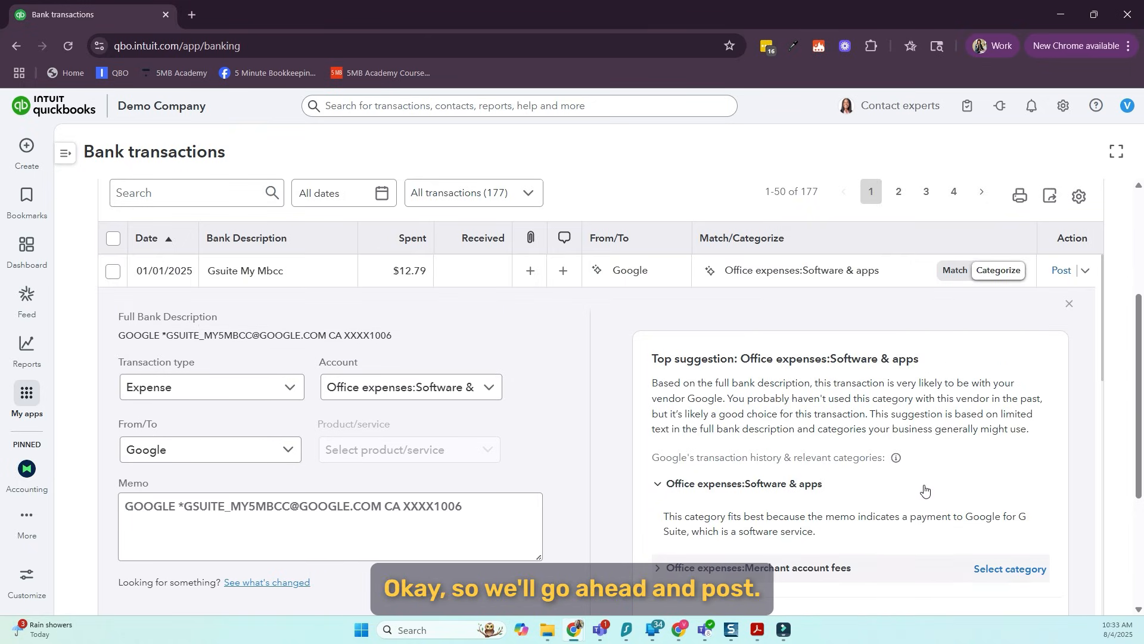
click(1061, 271)
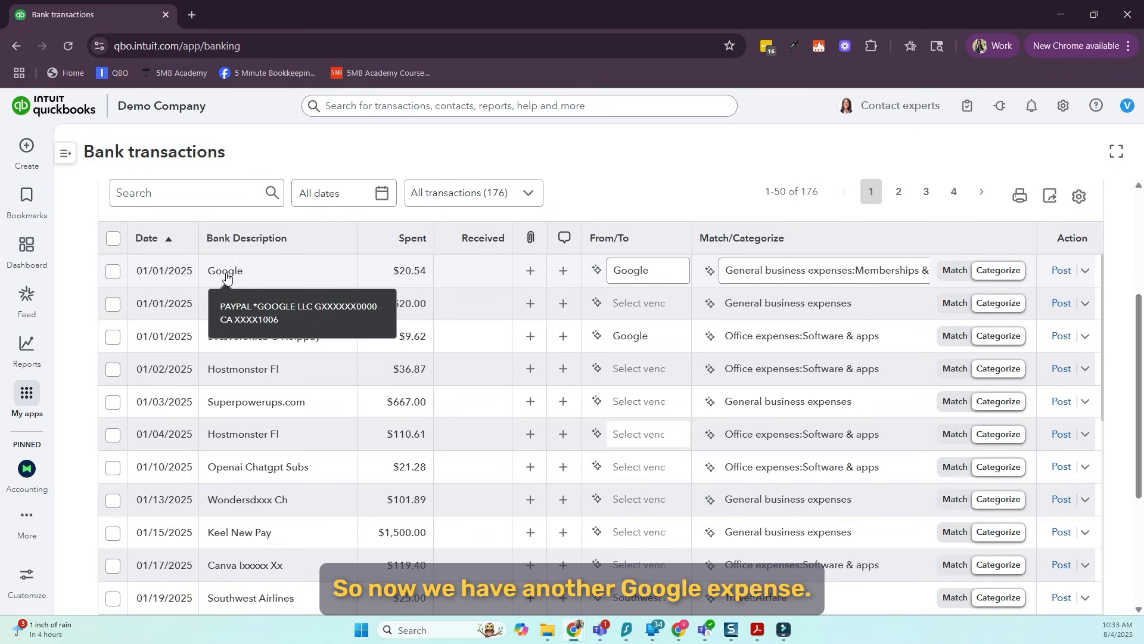
Recategorize the $20.54 Google expense as Office expenses:Software & apps and post it
click(917, 272)
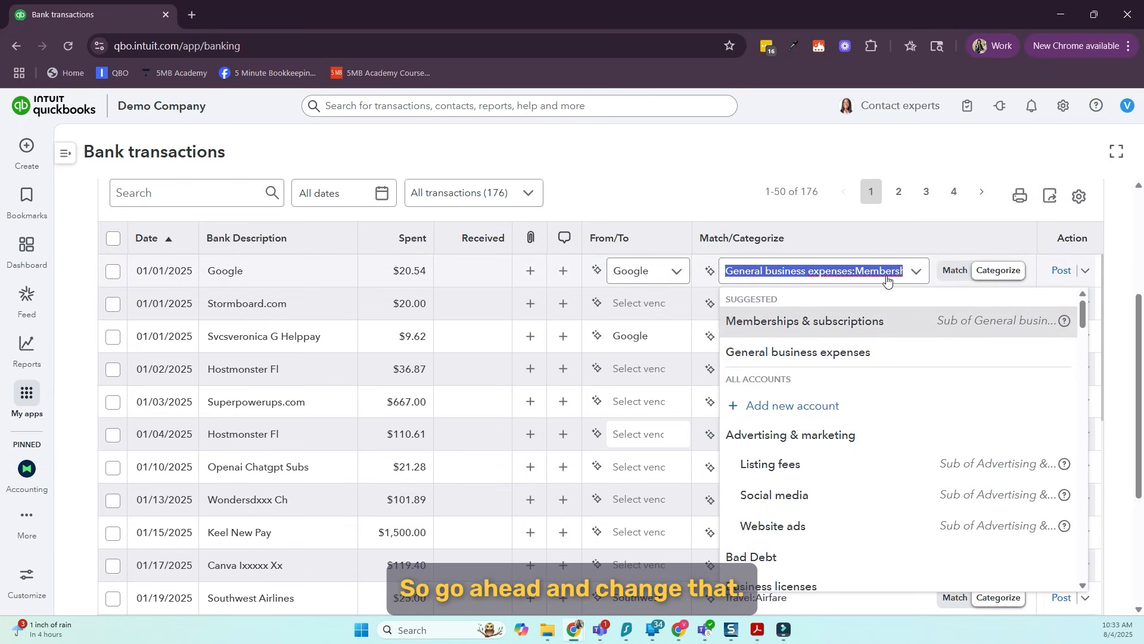
scroll(775, 343, down, 5)
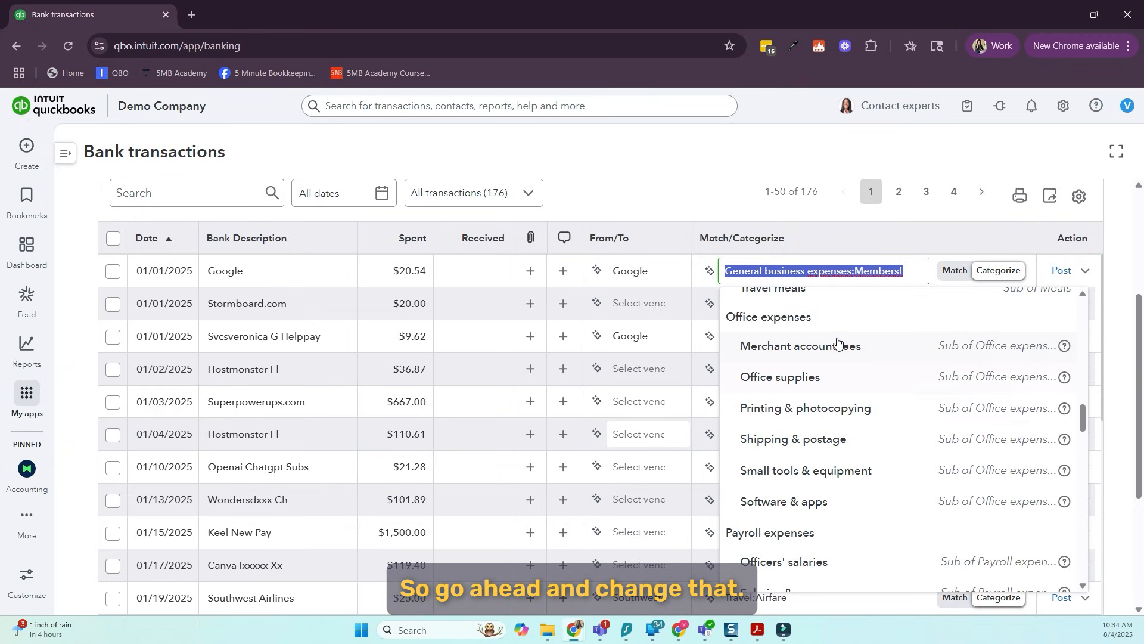
click(777, 505)
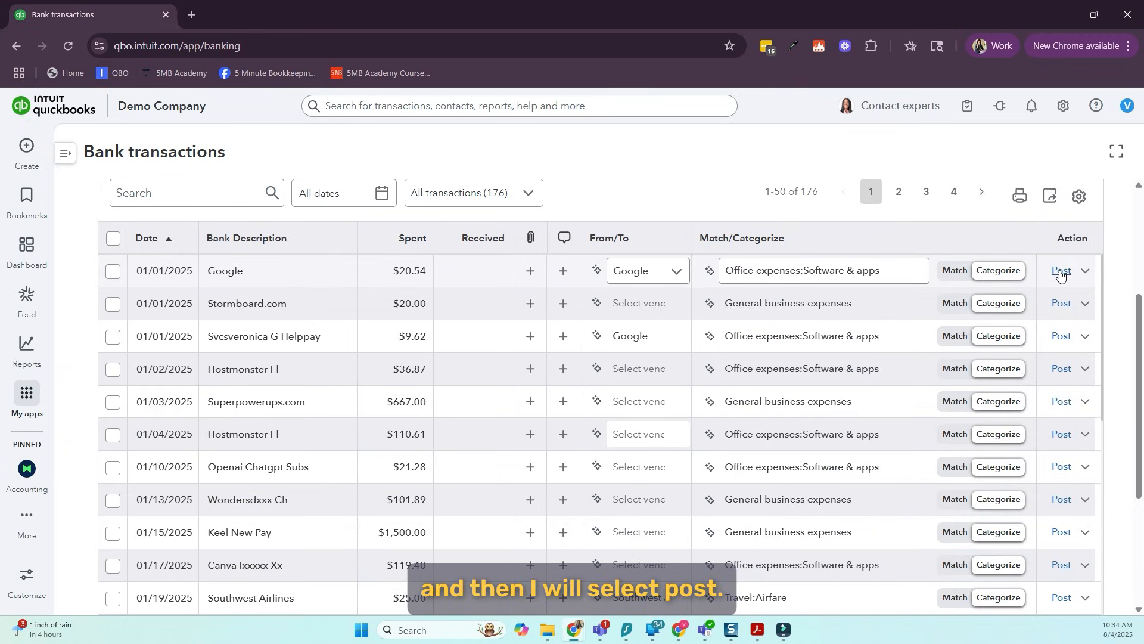
click(1060, 271)
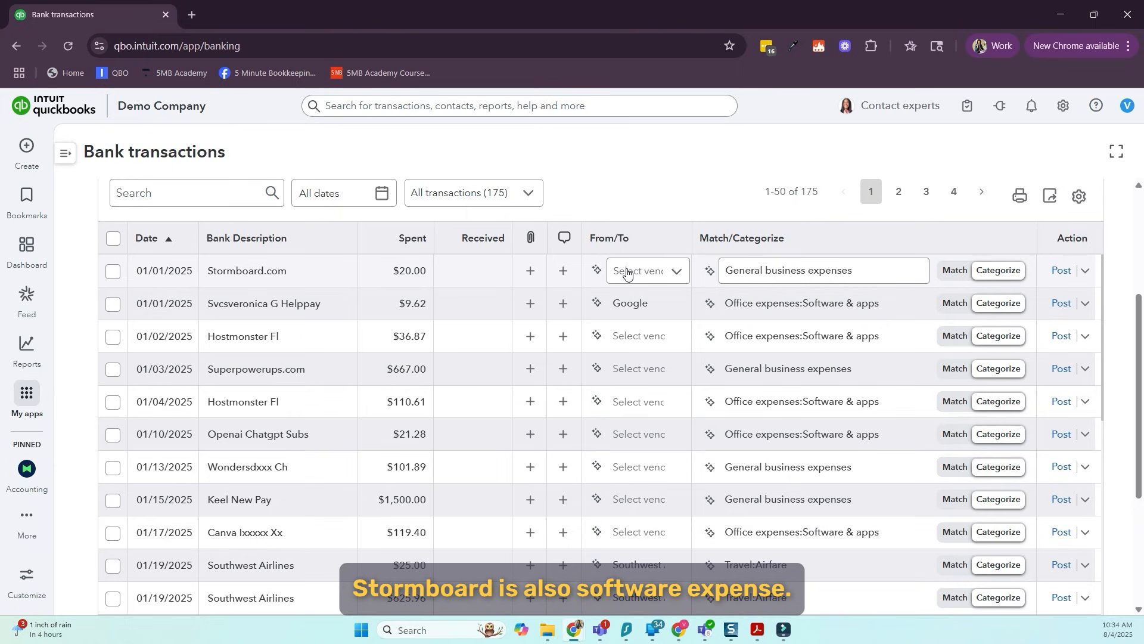
Add the suggested new vendor Stormboard to the $20.00 Stormboard.com transaction
click(675, 272)
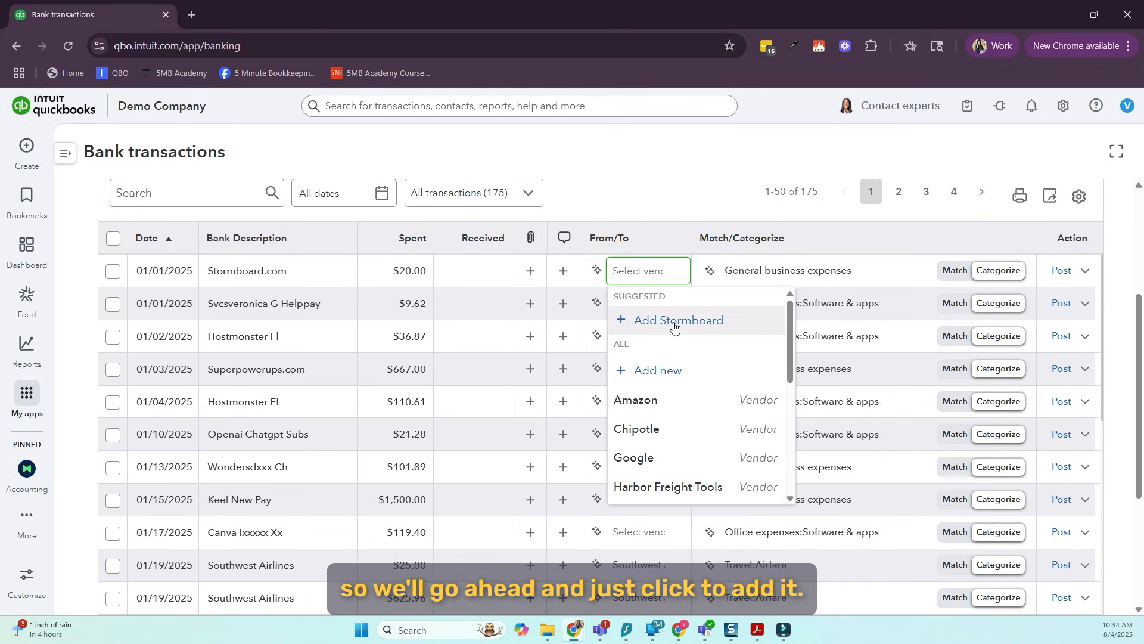
click(620, 322)
click(620, 327)
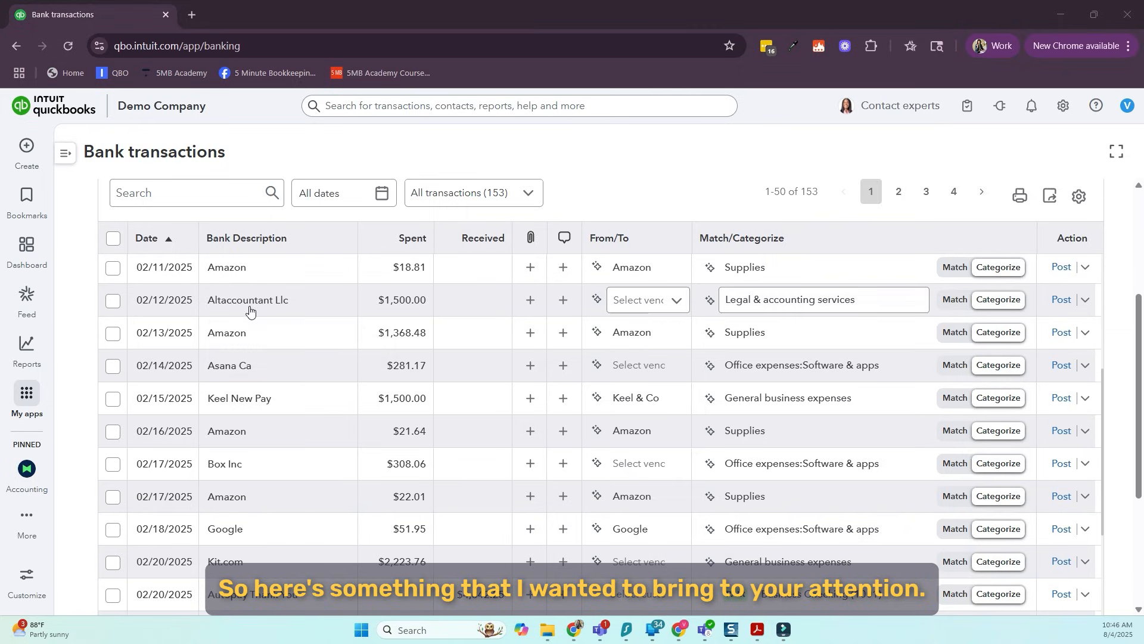
Expand the $1,500.00 Altaccountant Llc transaction and examine its bank description, memo, category suggestion and potential vendor
click(316, 303)
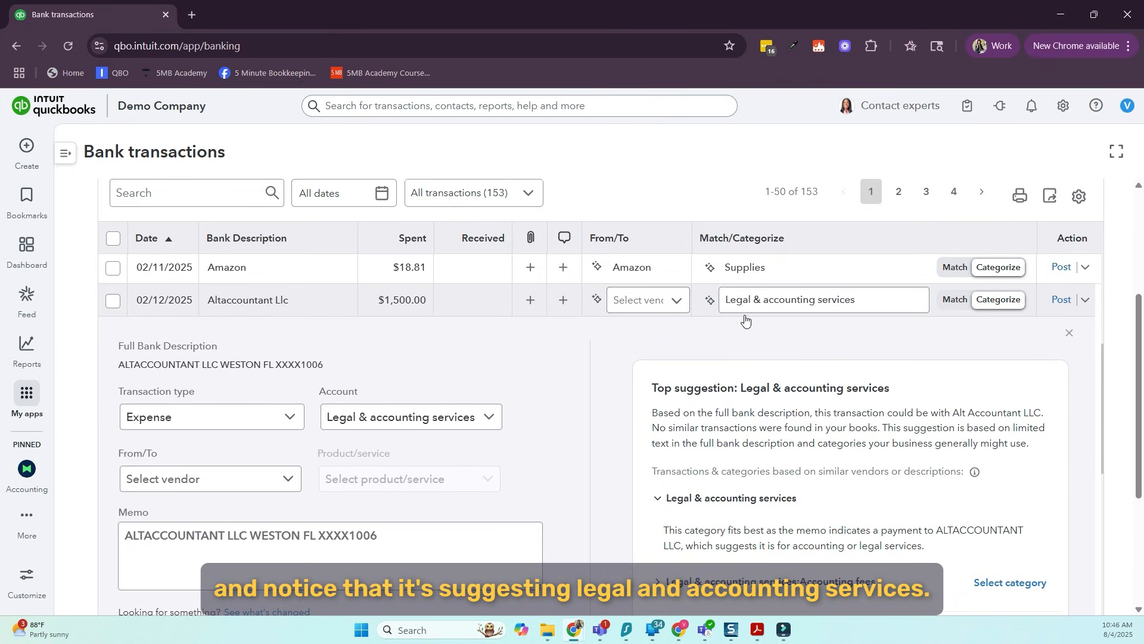
scroll(593, 361, down, 1)
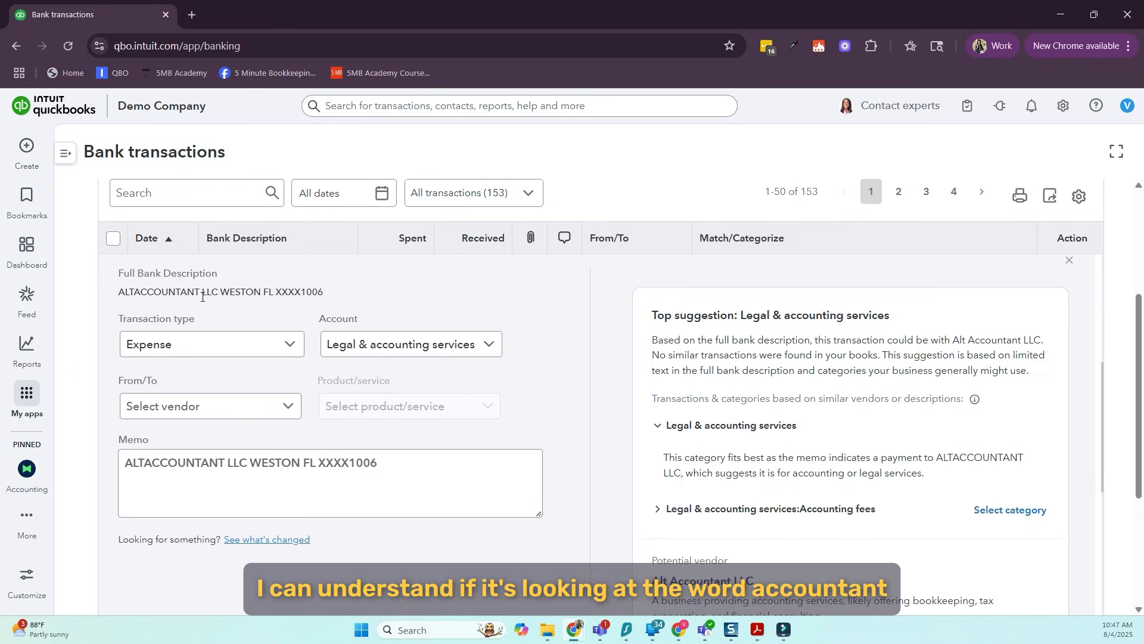
drag(133, 293, 198, 293)
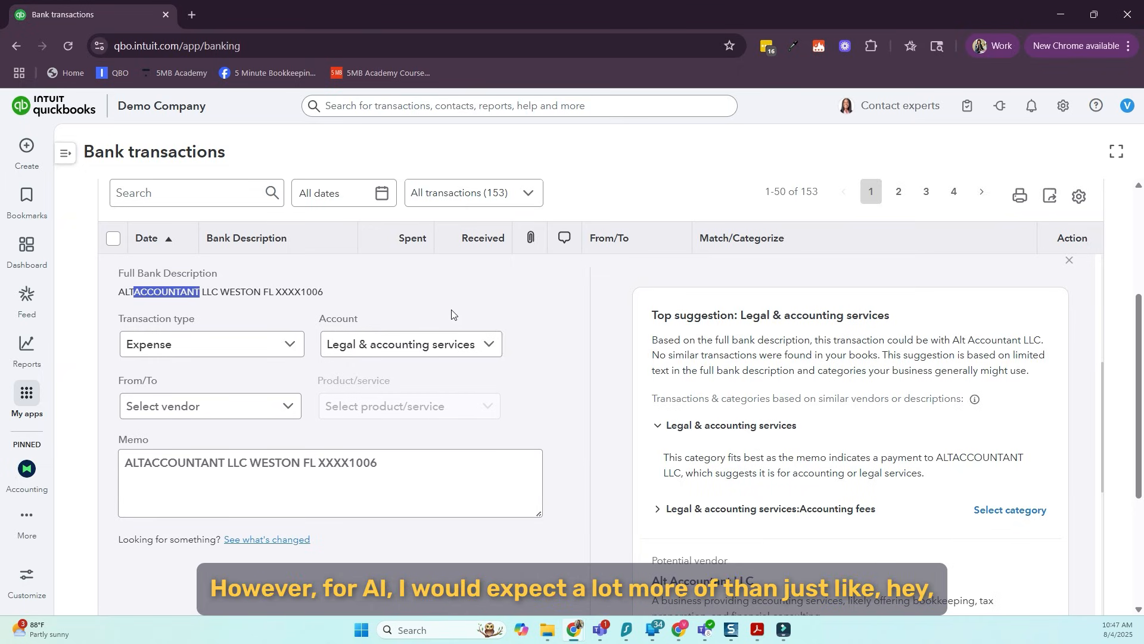
click(609, 401)
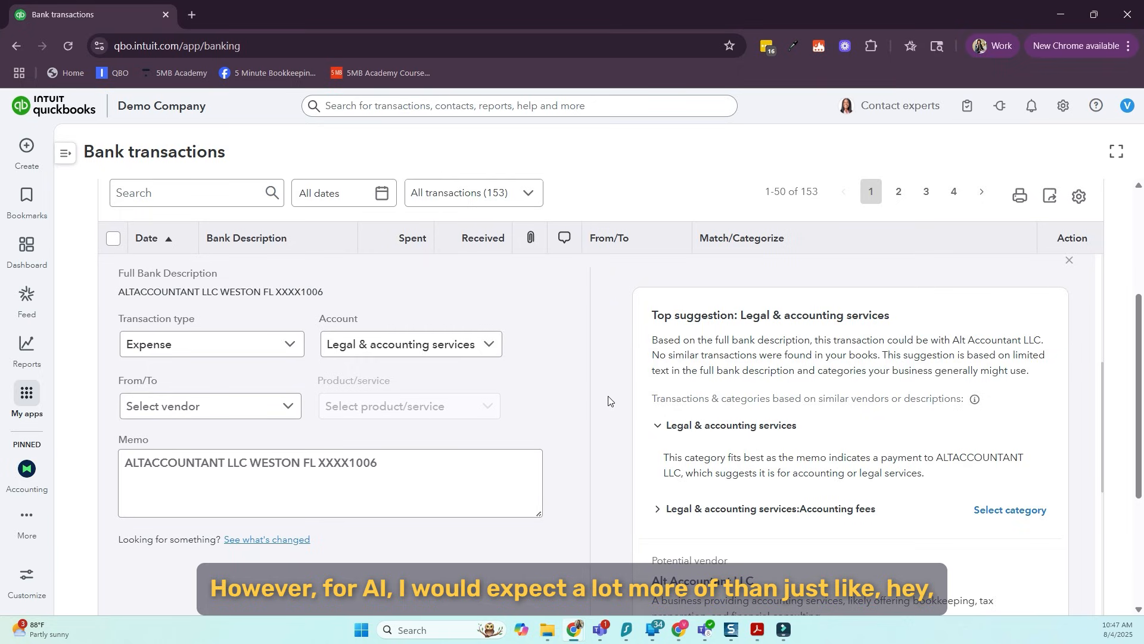
scroll(609, 400, down, 1)
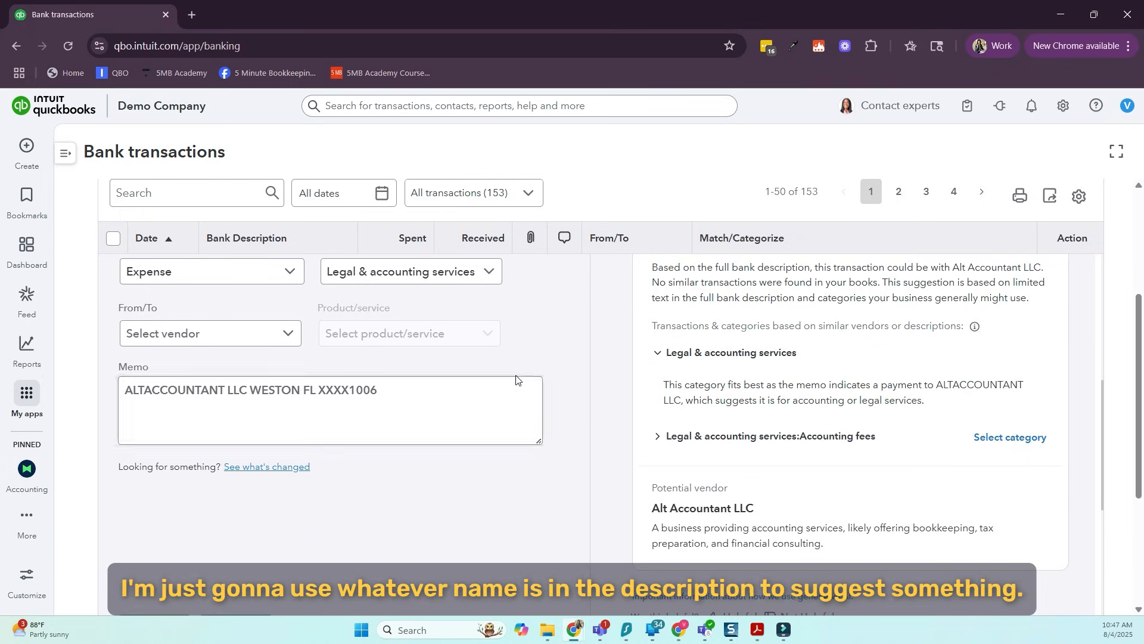
click(224, 390)
drag(224, 391, 146, 390)
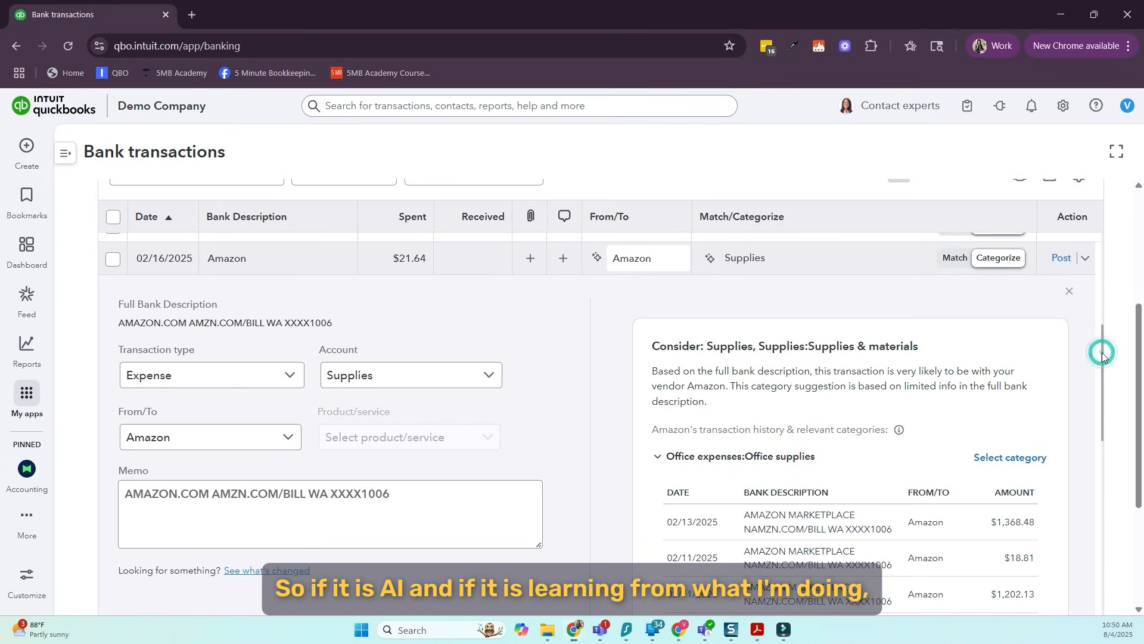
Examine the category suggestion and Amazon's transaction history in the expanded $21.64 Amazon transaction
scroll(1102, 359, down, 2)
drag(1103, 358, 1102, 389)
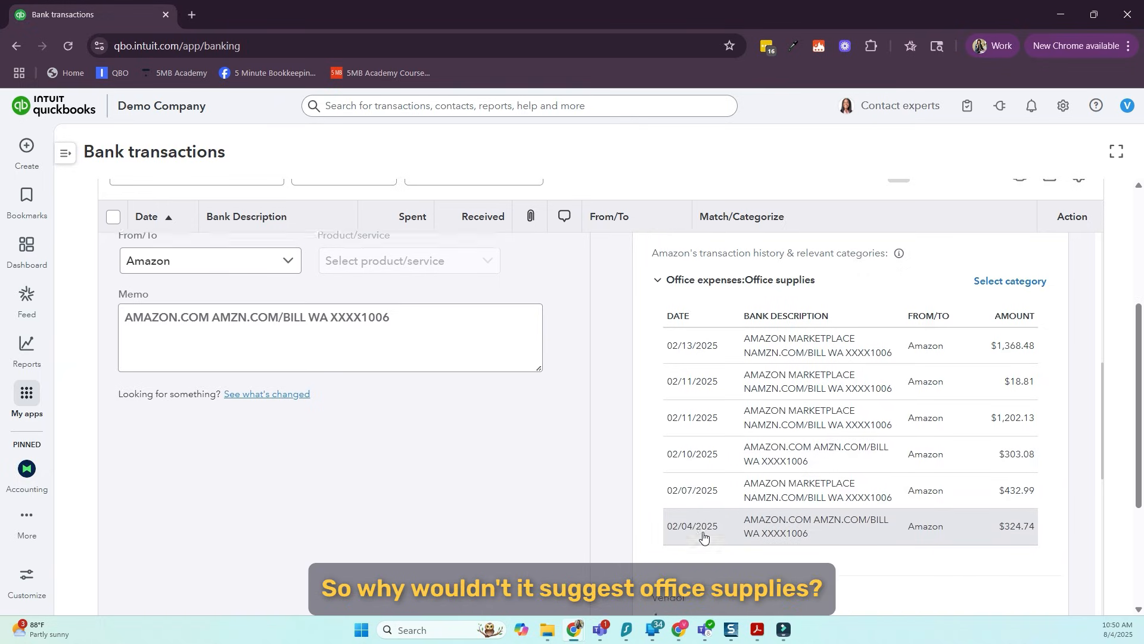
scroll(702, 534, up, 3)
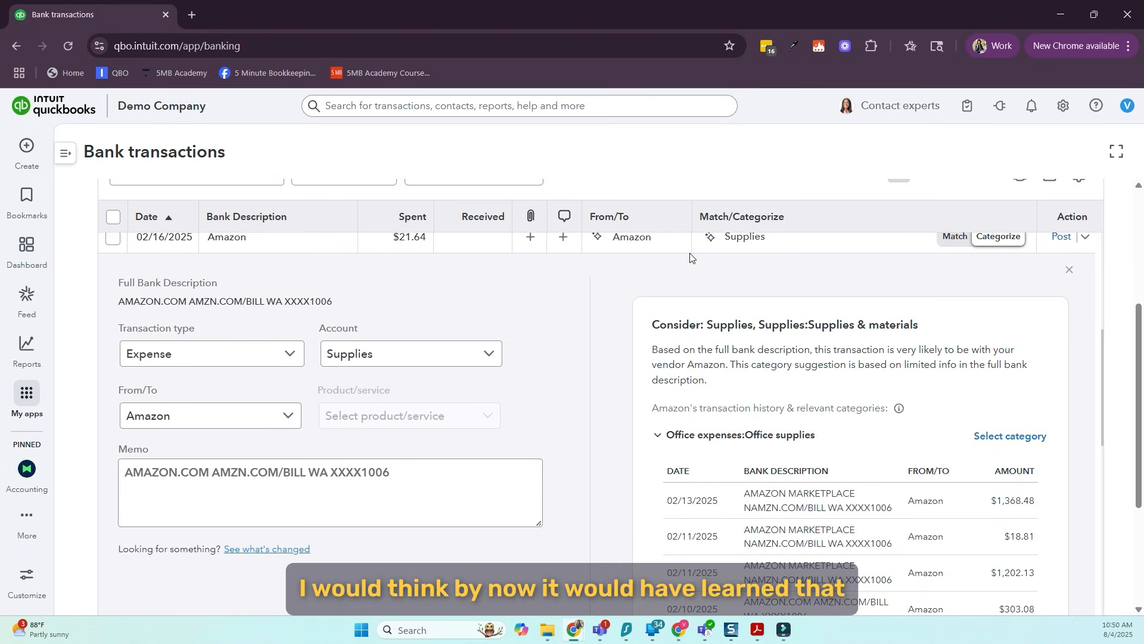
mouse_move(723, 249)
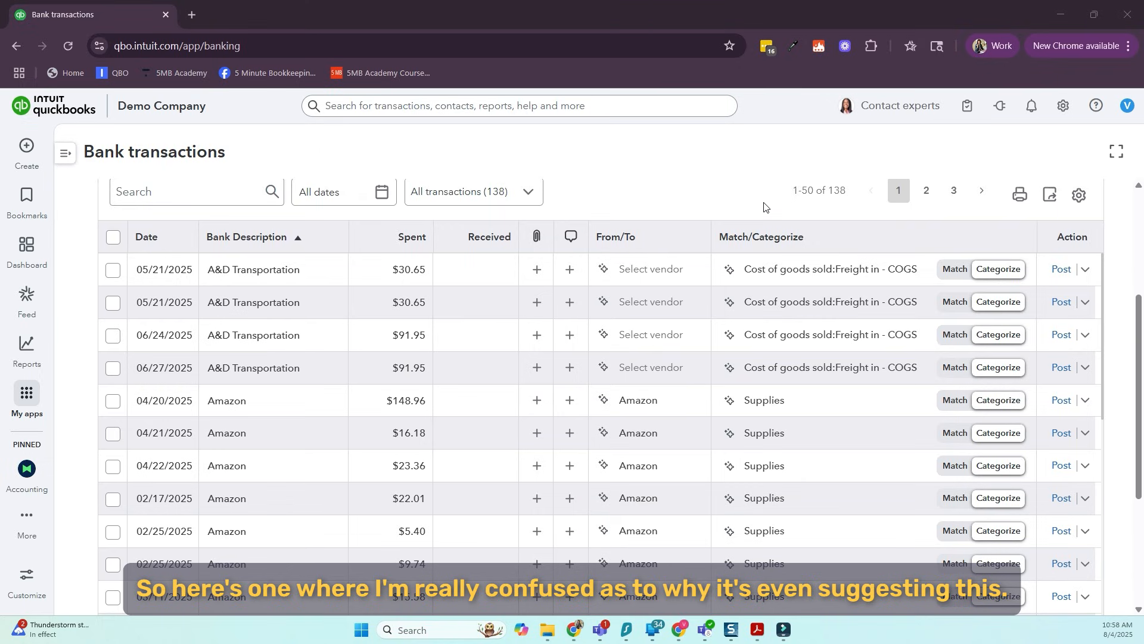
Read the AI category explanation for the first A&D Transportation transaction, highlight the wording about the possible vendor, and close it
mouse_move(277, 275)
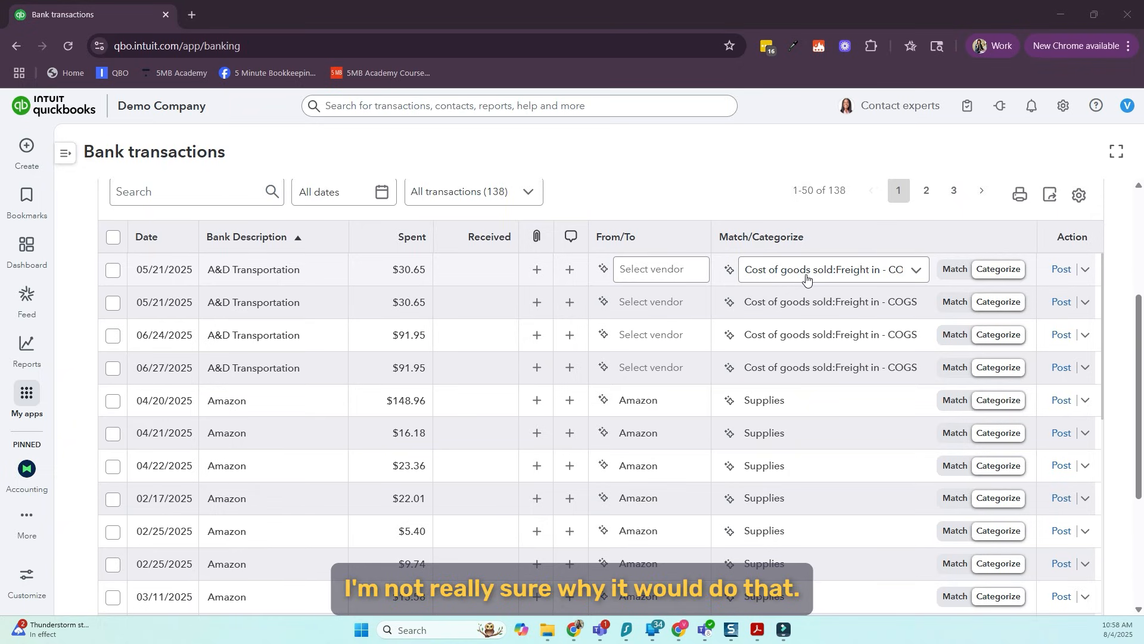
click(730, 269)
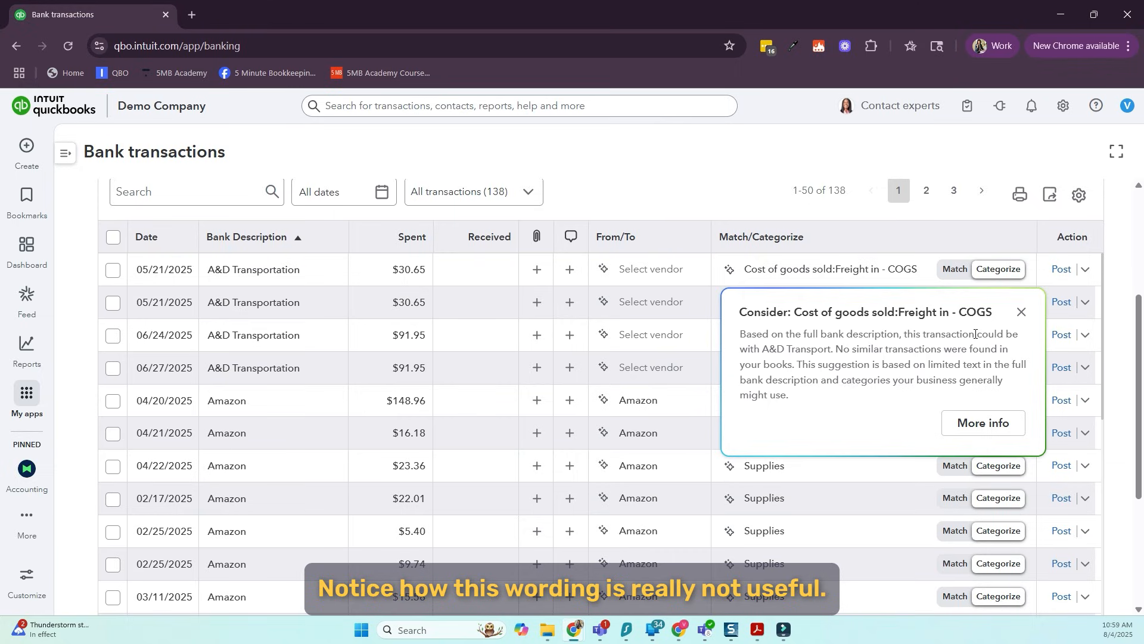
drag(976, 333, 834, 347)
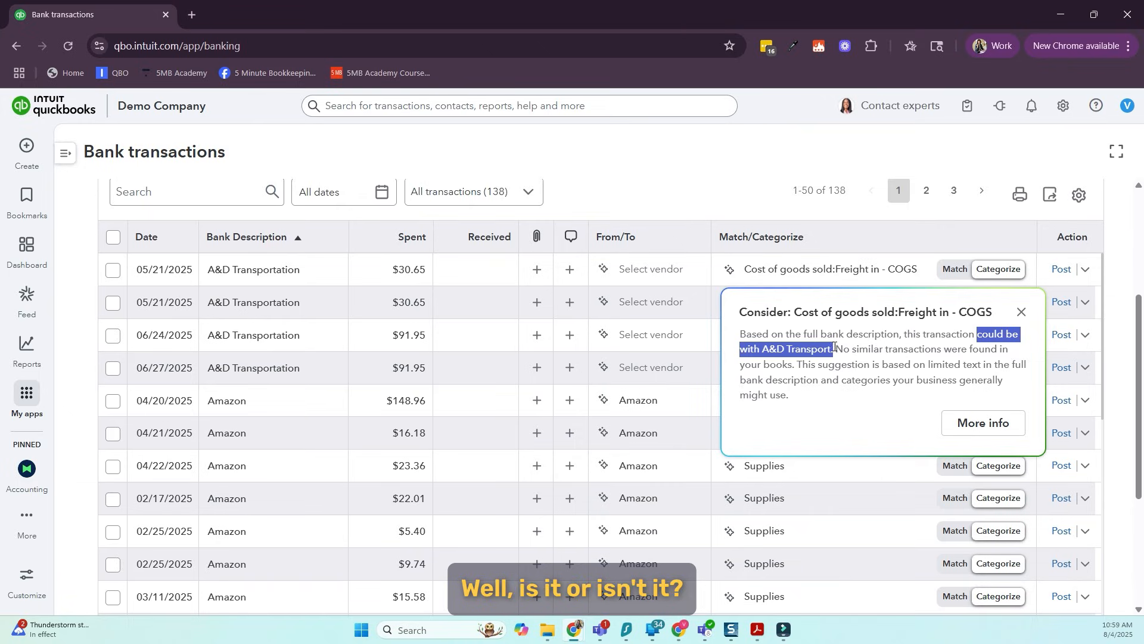
click(1022, 313)
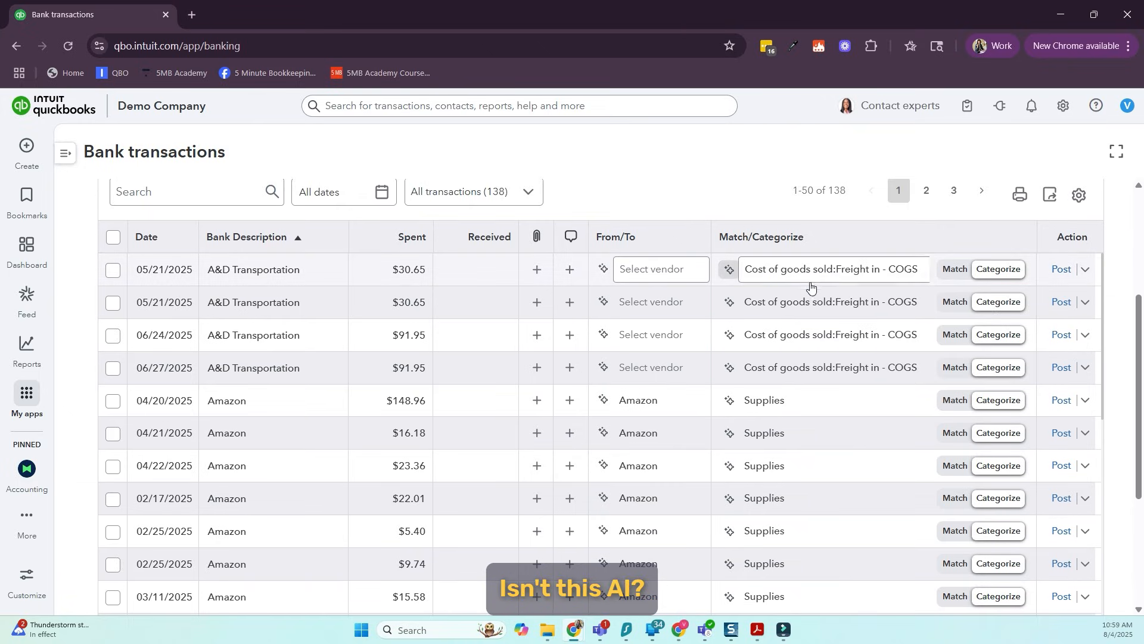
Expand the first A&D Transportation transaction, examine its category suggestion, highlight the transportation wording in the memo, and close the details
click(717, 258)
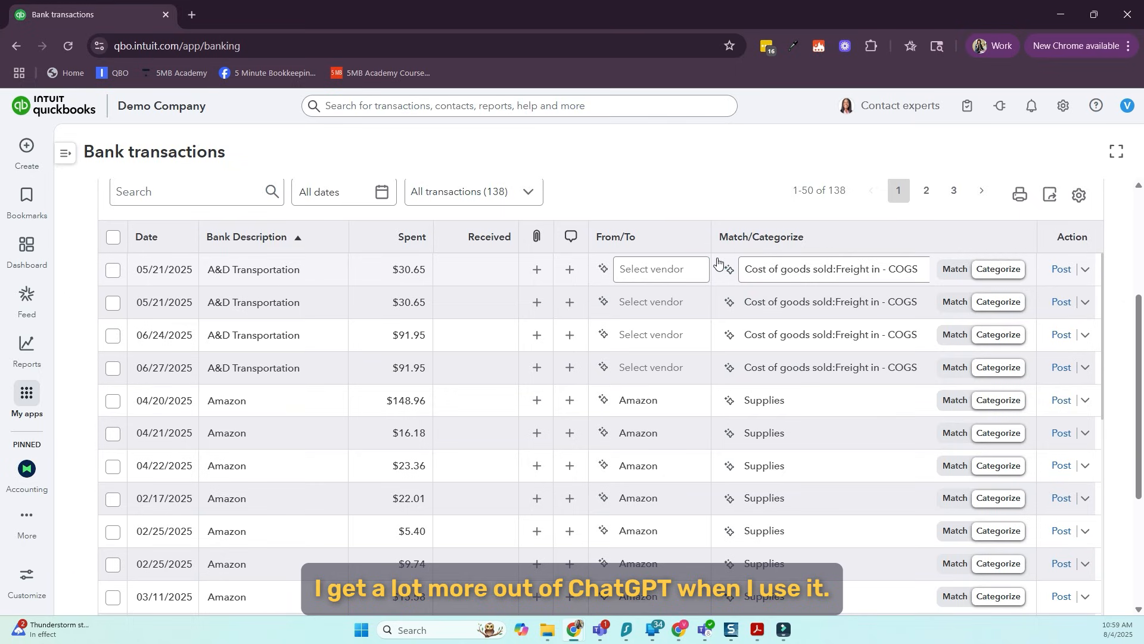
click(466, 274)
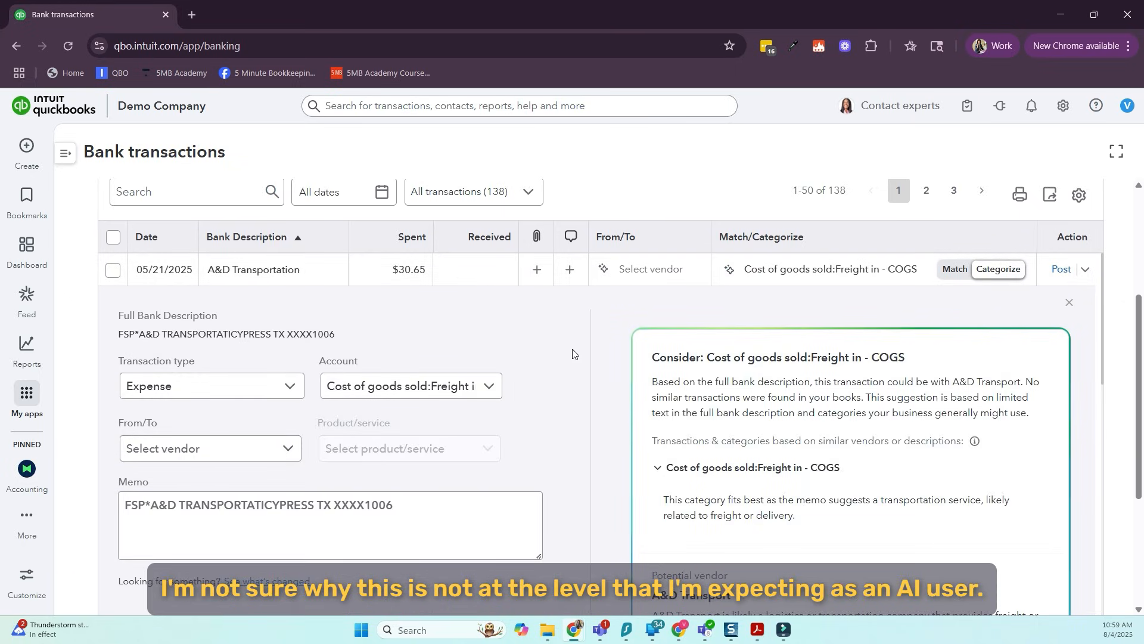
scroll(575, 355, down, 1)
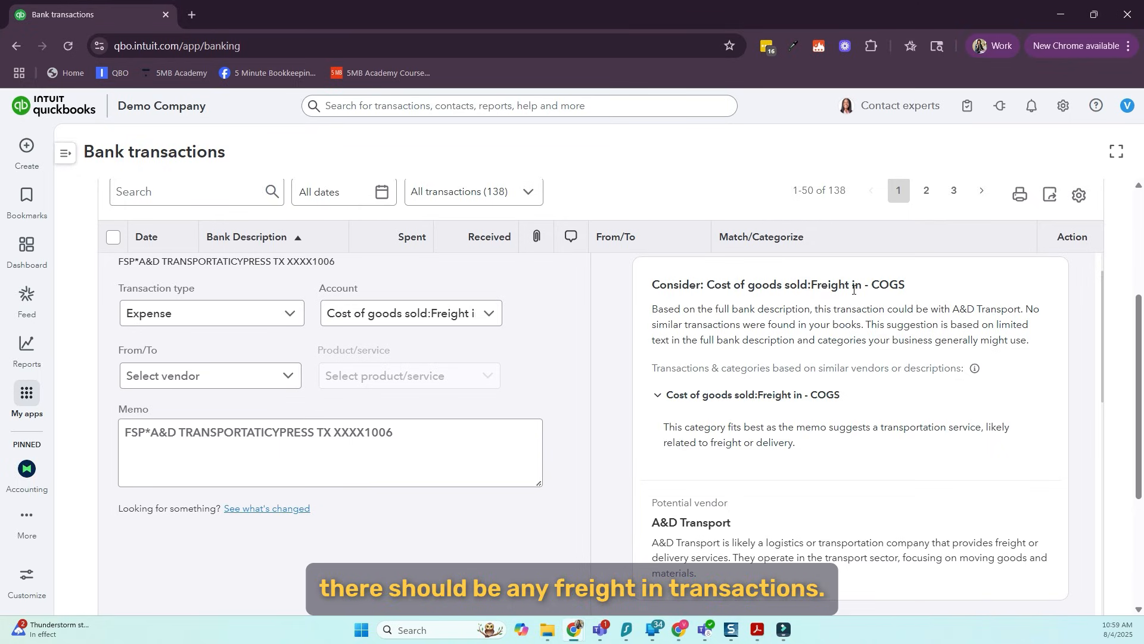
click(353, 431)
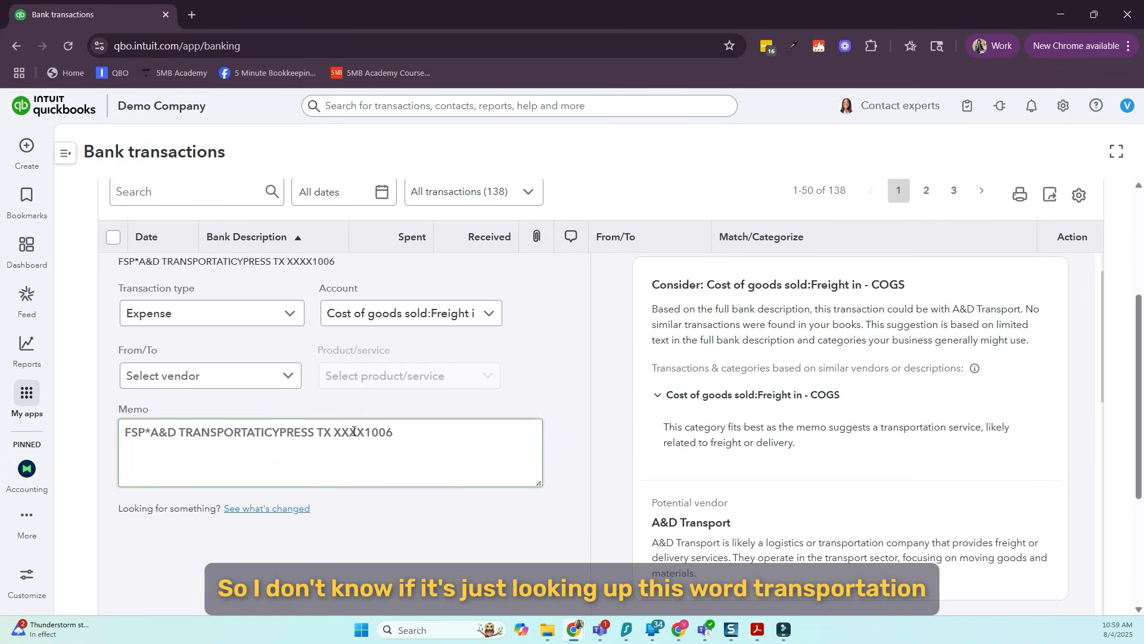
drag(180, 430, 258, 431)
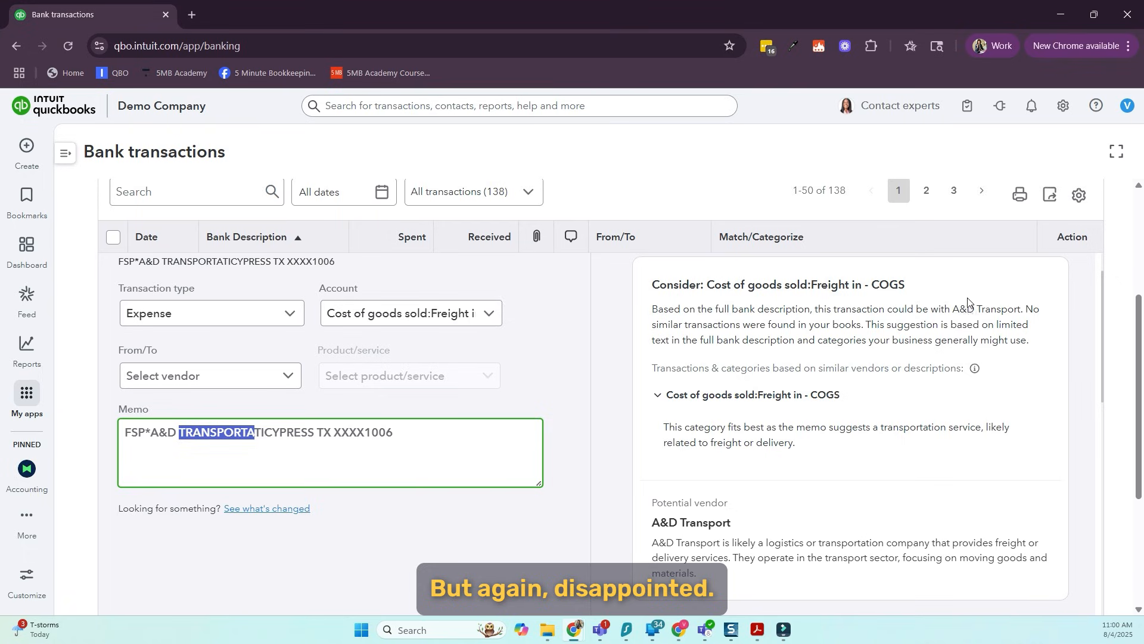
scroll(723, 354, up, 1)
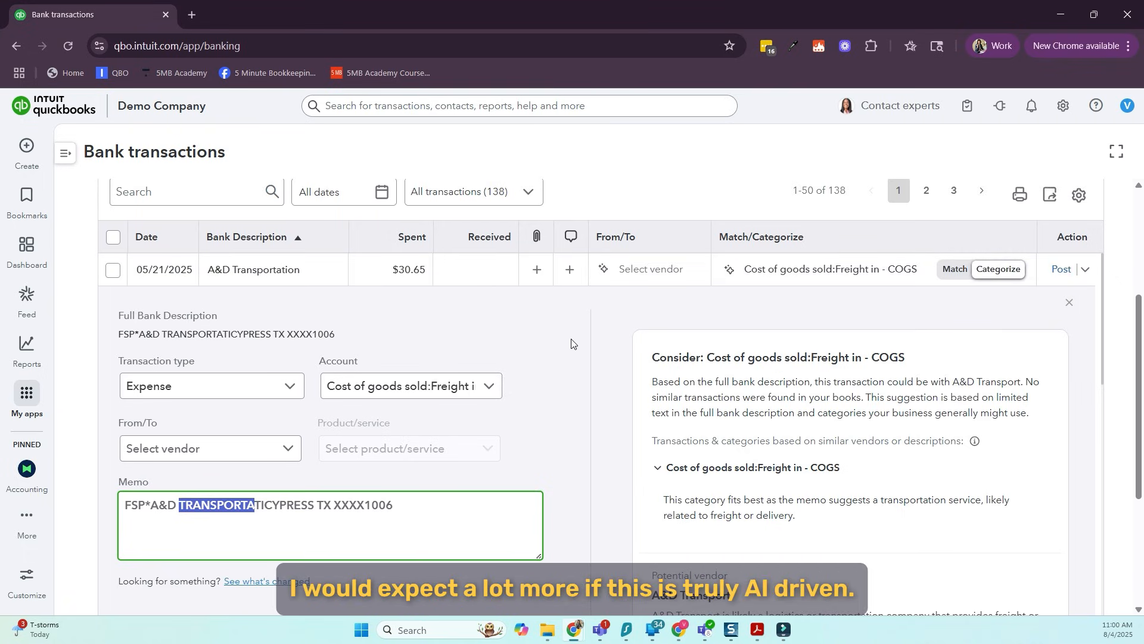
click(1069, 303)
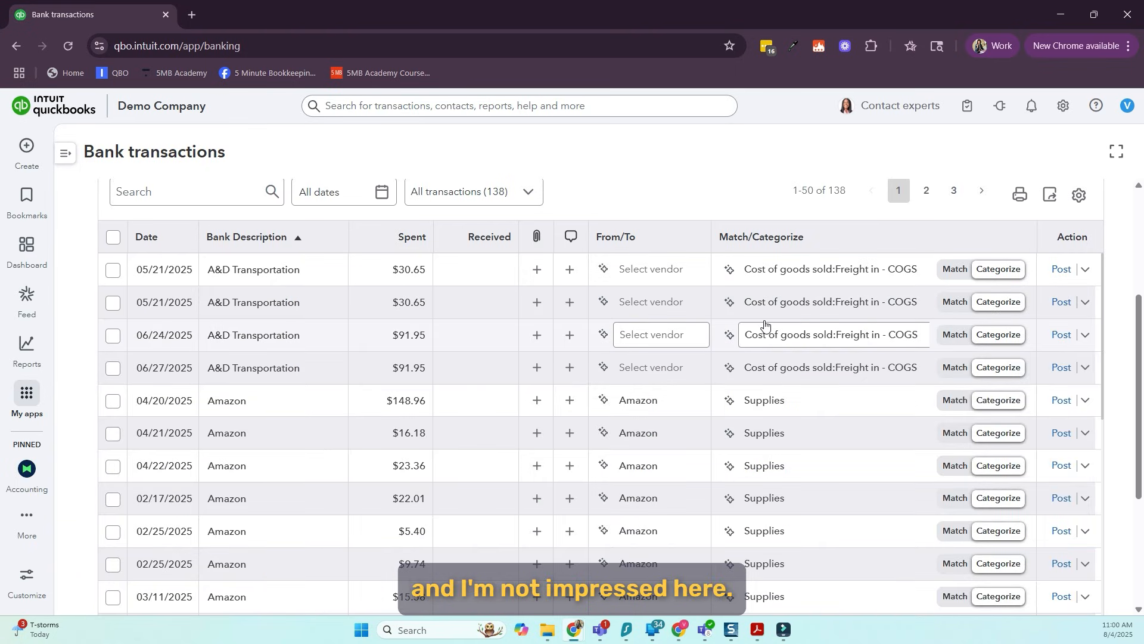
Expand the $148.96 Amazon transaction, compare its category suggestion with Amazon's transaction history, and close the details
scroll(751, 354, down, 1)
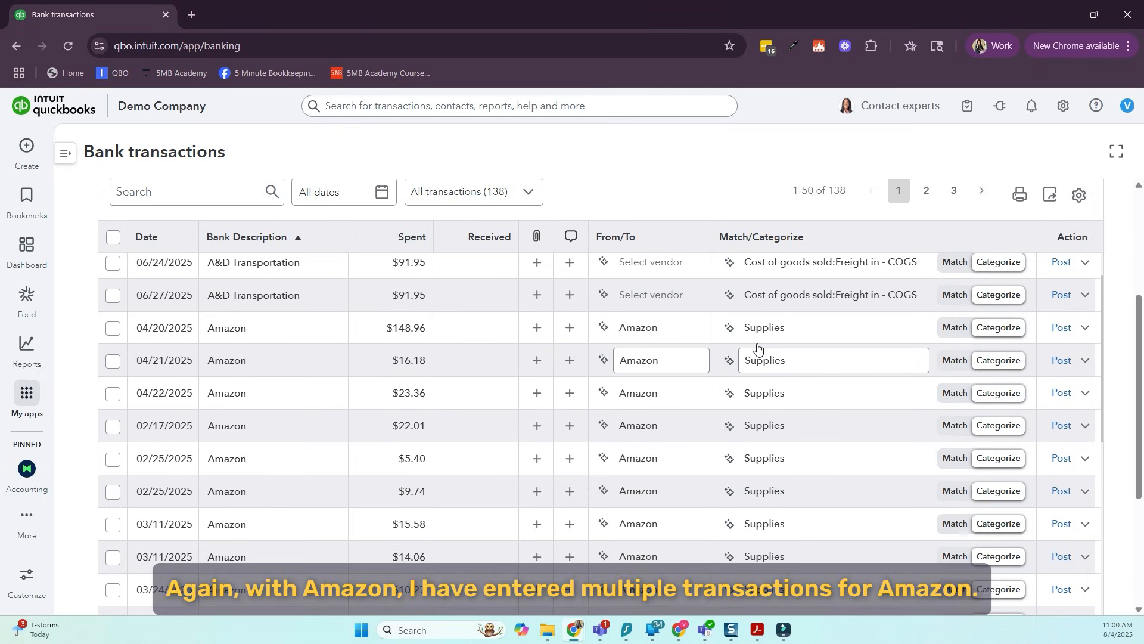
scroll(759, 347, down, 1)
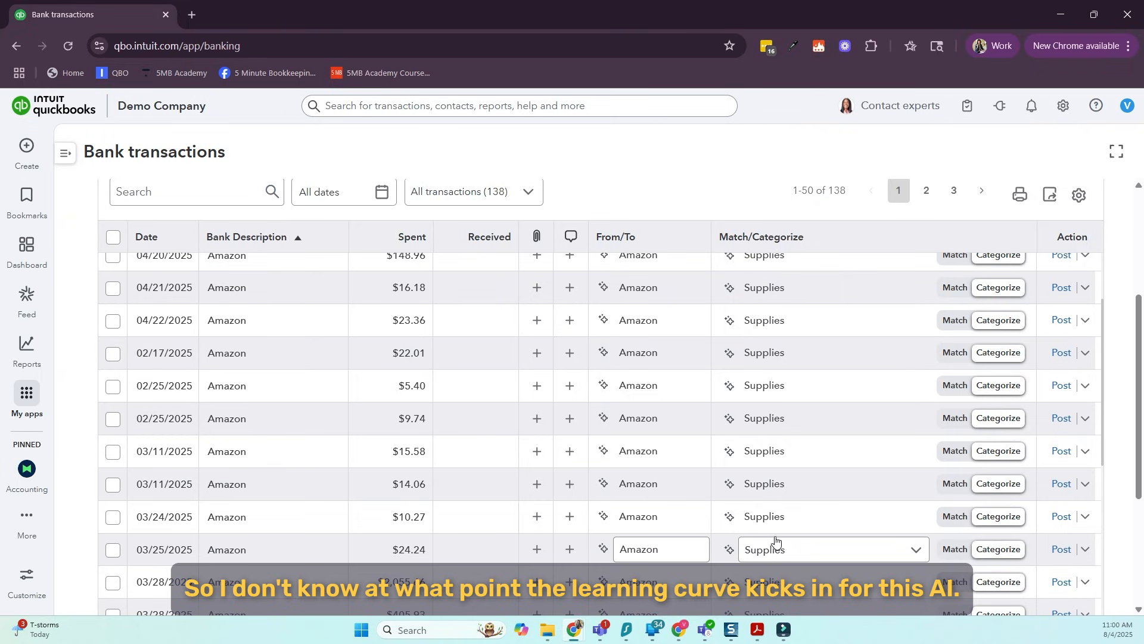
click(299, 266)
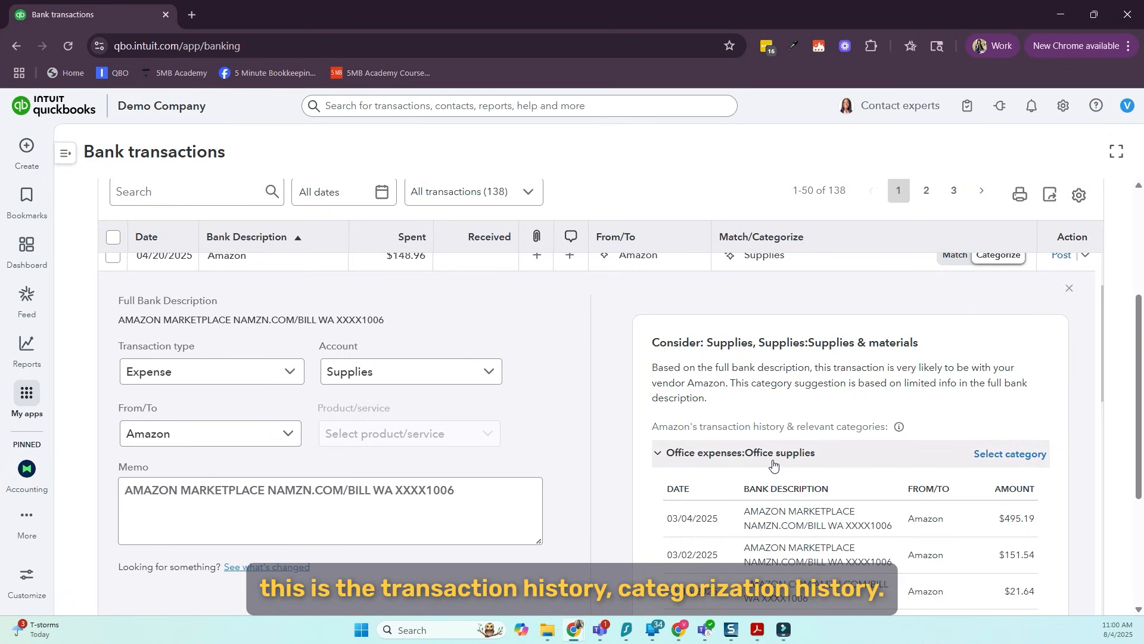
scroll(769, 462, down, 1)
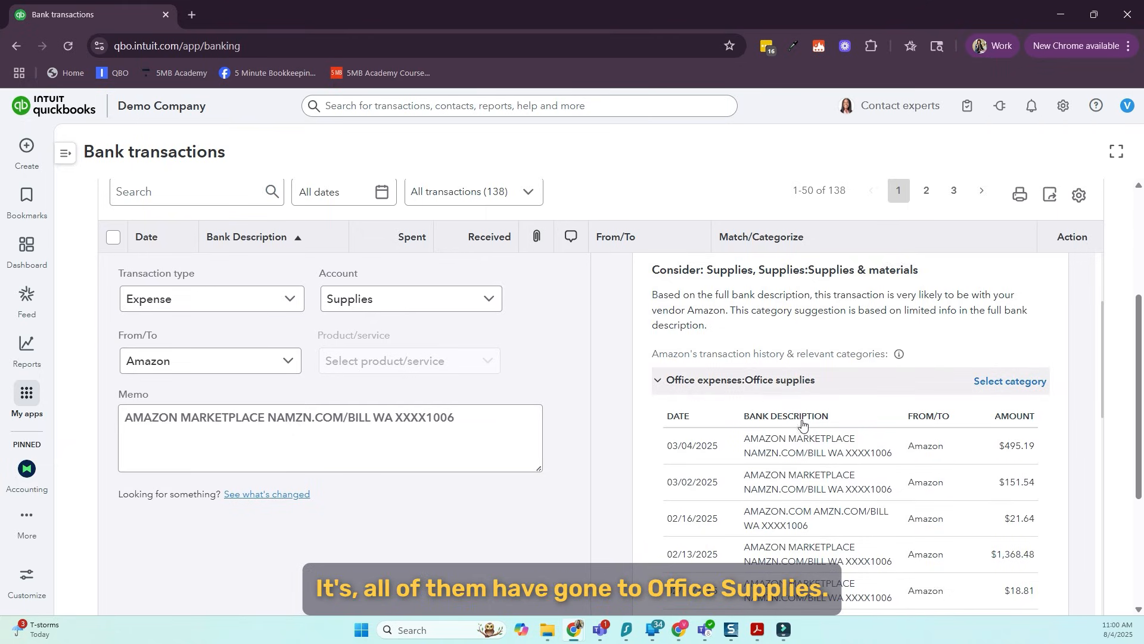
scroll(796, 440, down, 2)
scroll(795, 440, up, 4)
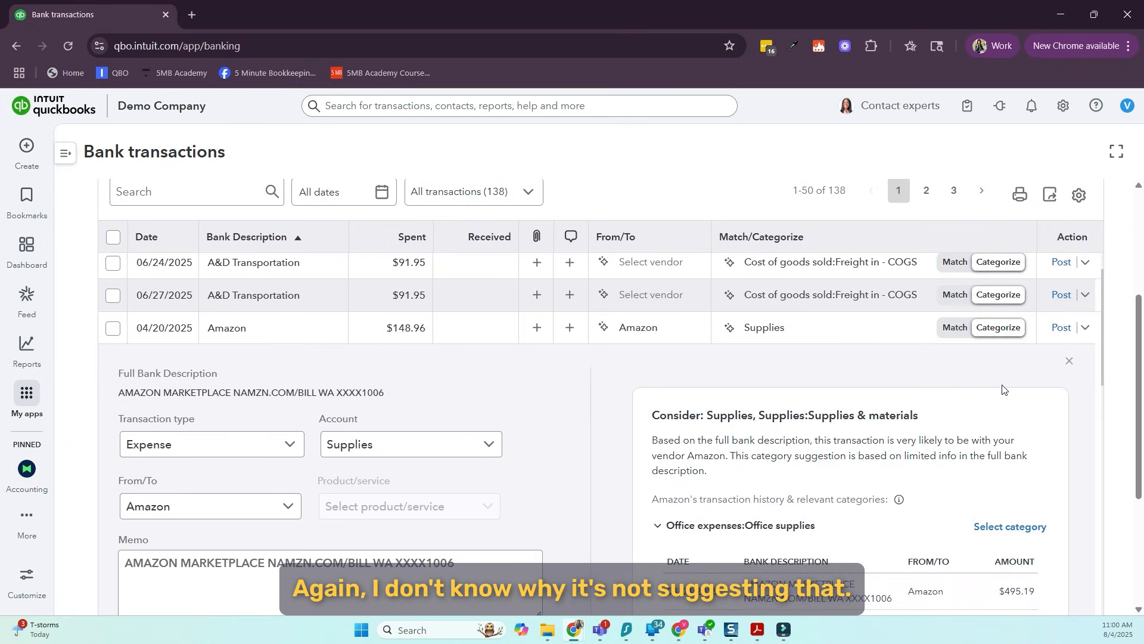
click(1069, 364)
Examine the suggested pairings for the Autopay Thank You transactions and the suggested category for the $49.00 Support.com charges
scroll(326, 356, down, 5)
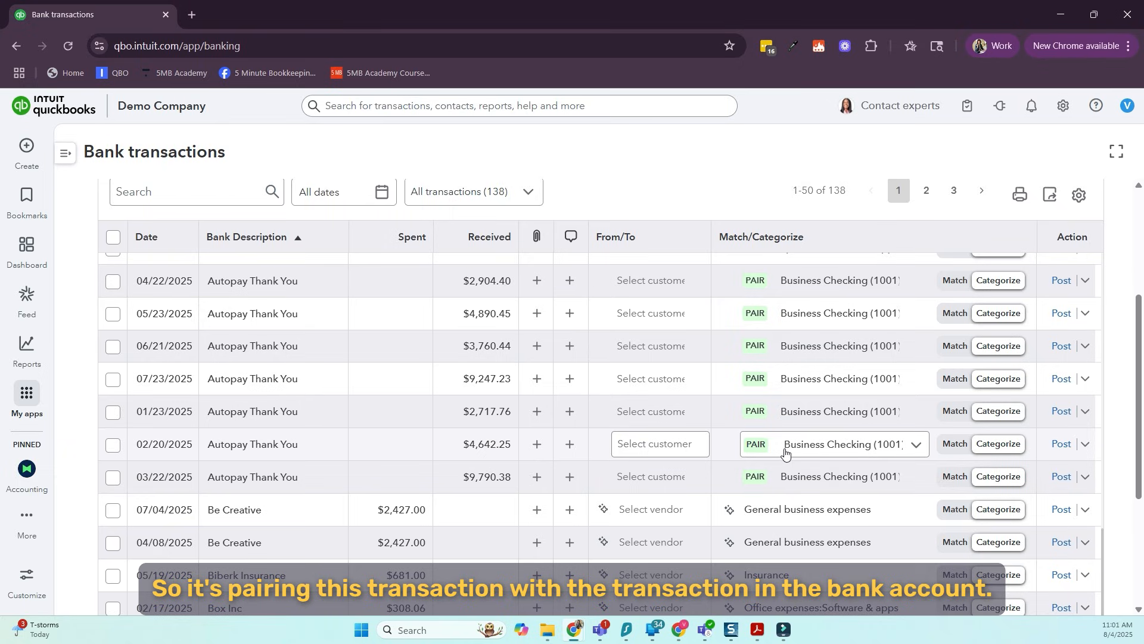
scroll(785, 452, down, 3)
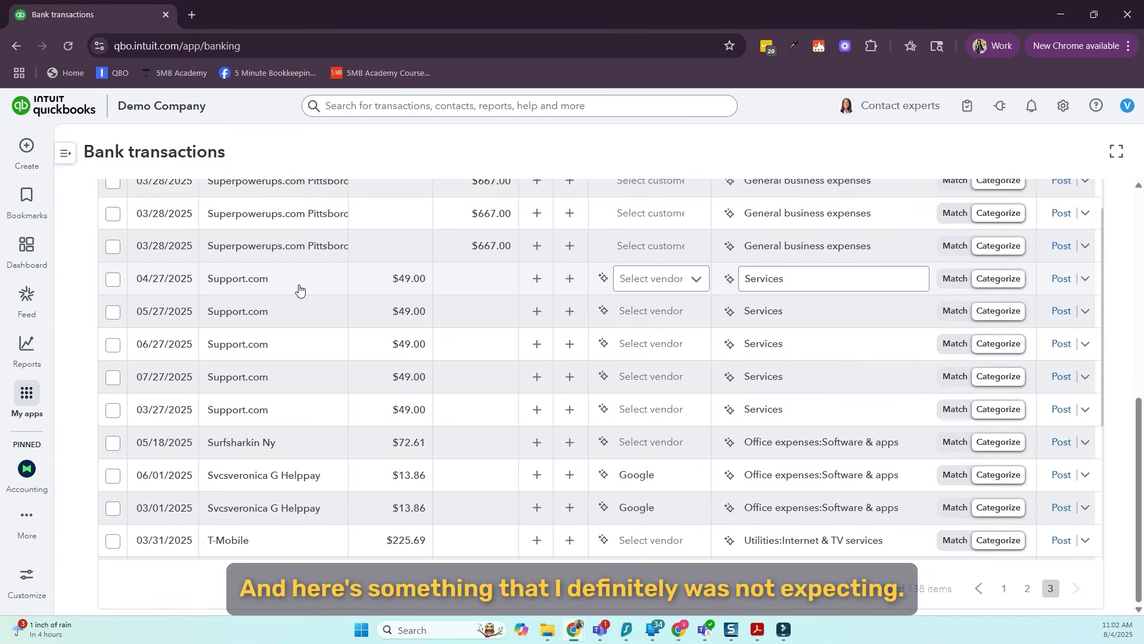
mouse_move(281, 290)
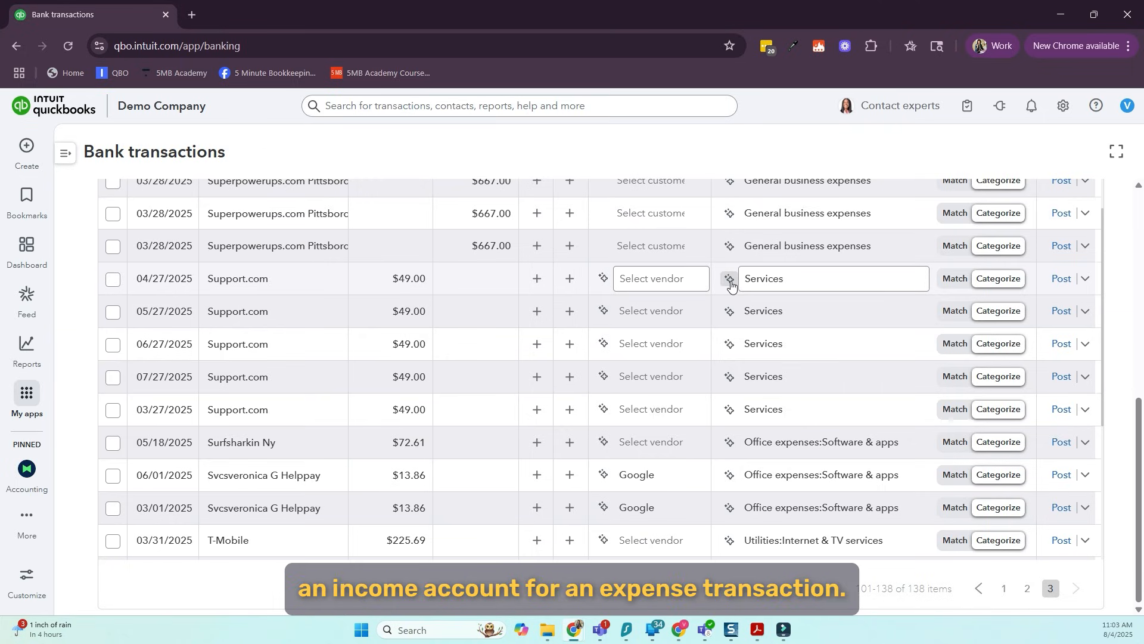
click(487, 289)
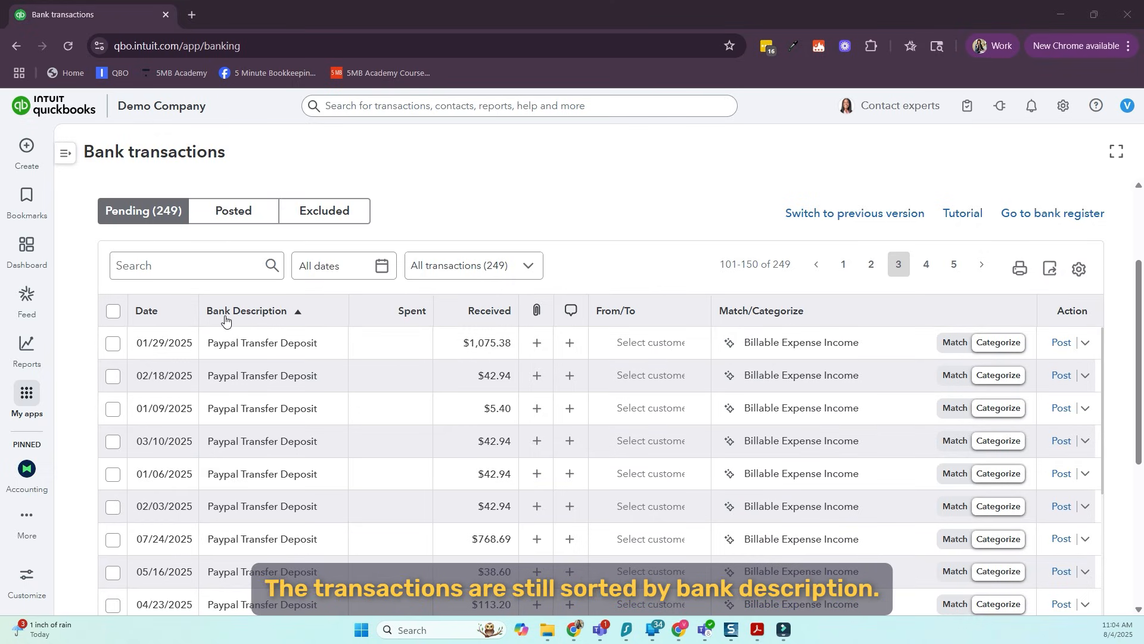
Examine the category suggestions for the Paypal Transfer Deposit and Google Youtube receipts and the other pending transactions in that account
mouse_move(242, 350)
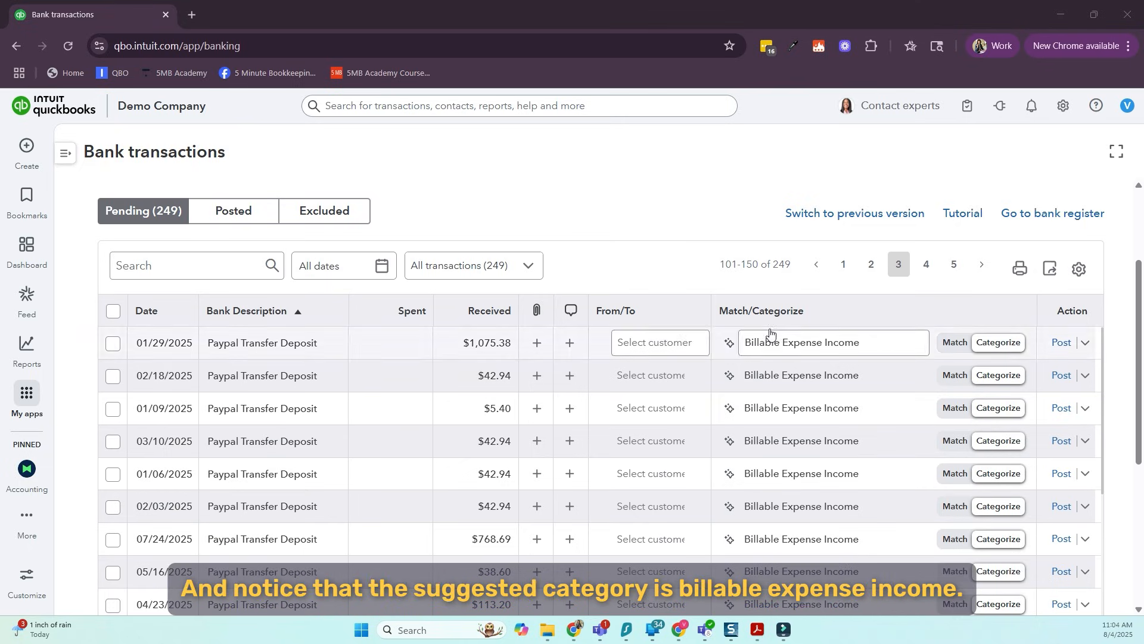
mouse_move(778, 344)
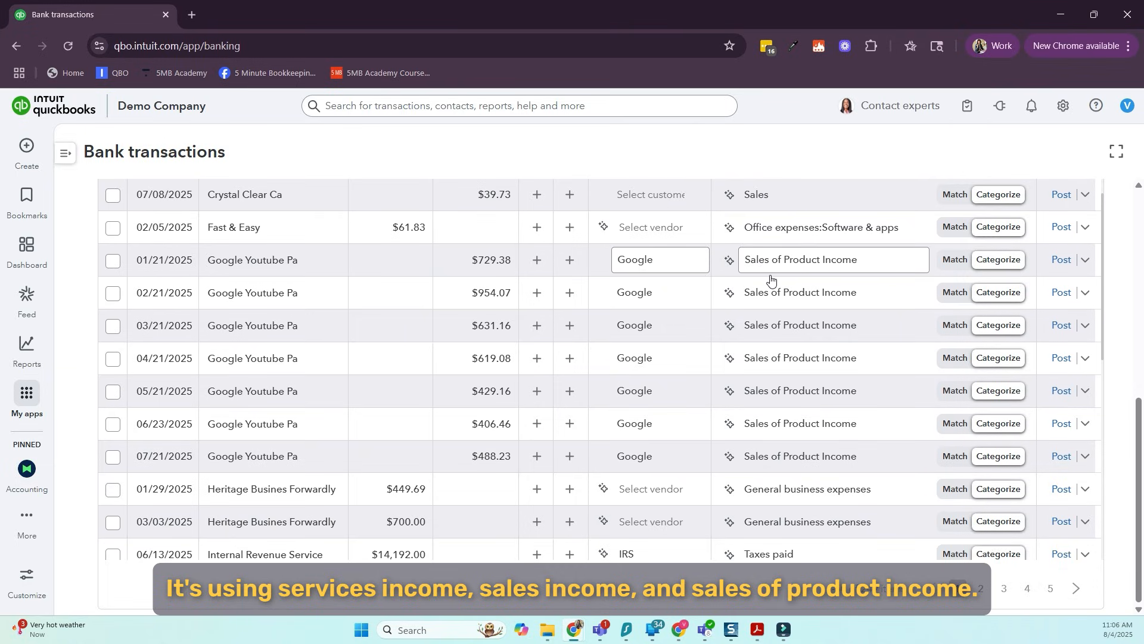
scroll(775, 286, up, 7)
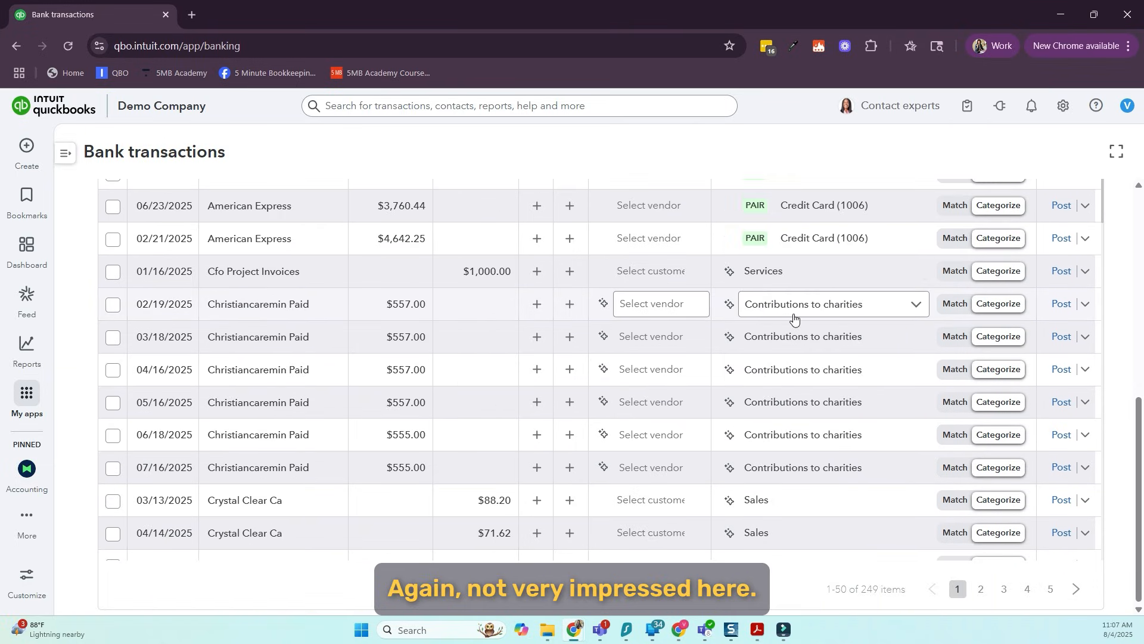